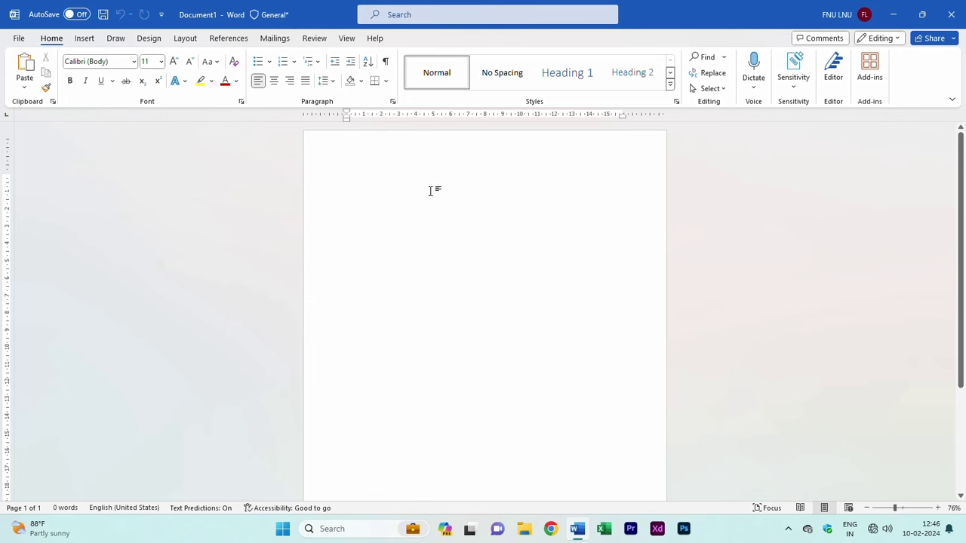
Switch the blank page to Landscape orientation from the Layout tab.
{"action": "left_click", "coordinate": [184, 39]}
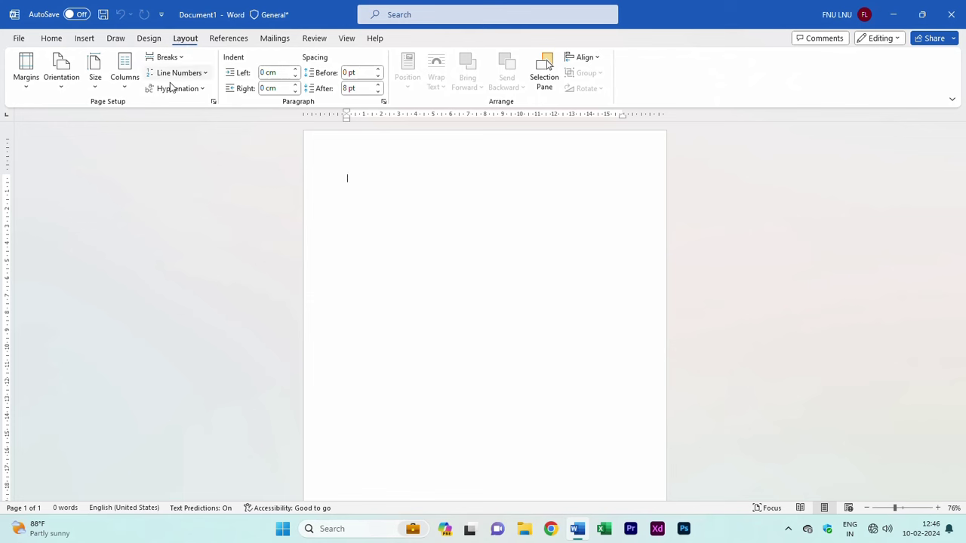
{"action": "left_click", "coordinate": [61, 71]}
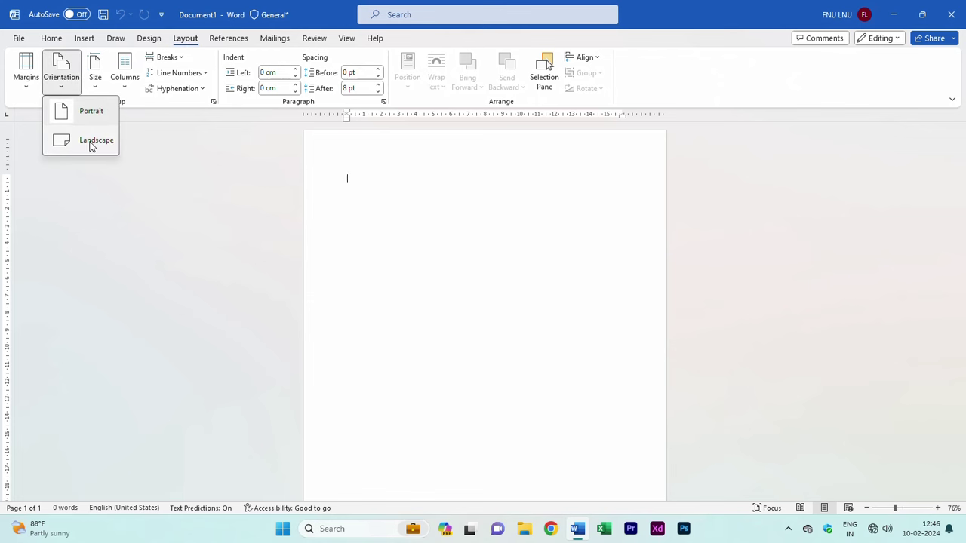
{"action": "left_click", "coordinate": [90, 145]}
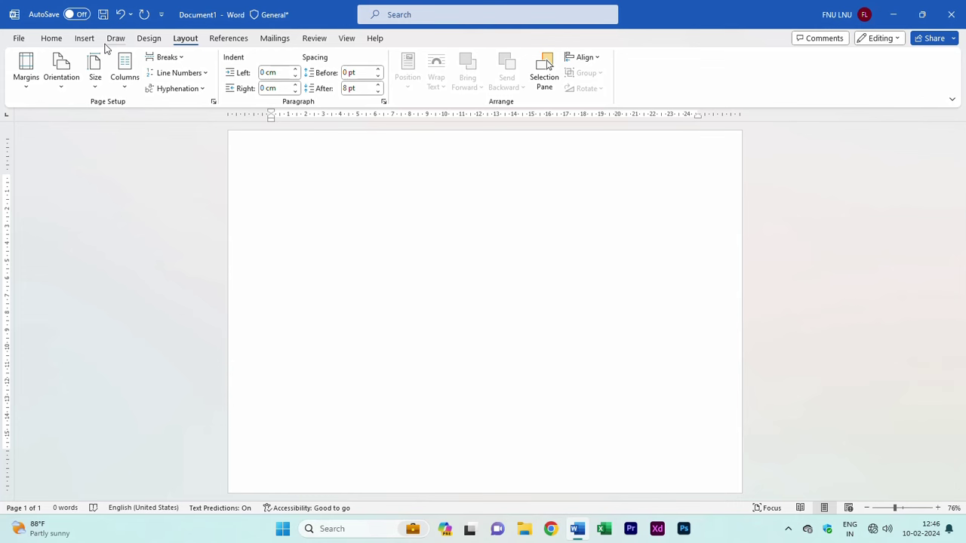
Insert a table of 9 columns and 9 rows through the Insert Table dialog.
{"action": "left_click", "coordinate": [86, 38]}
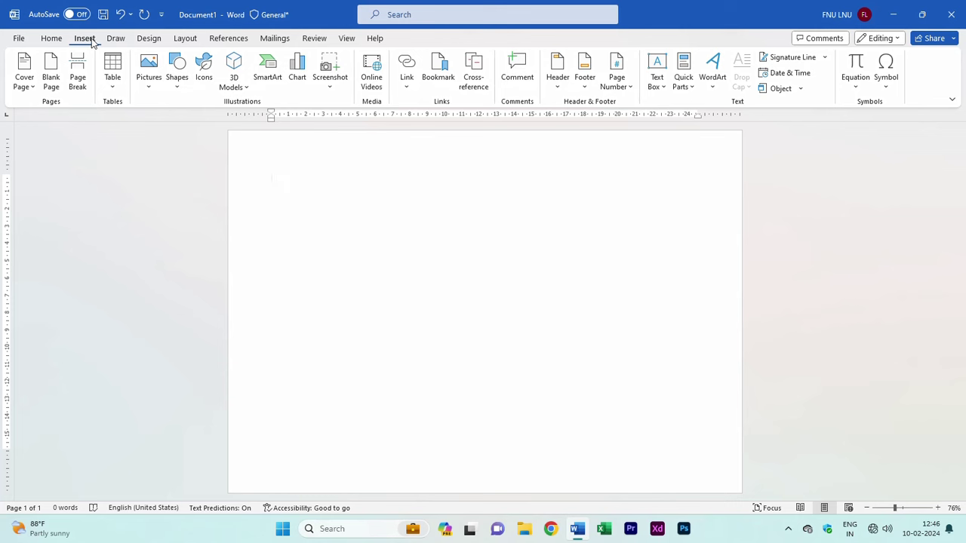
{"action": "left_click", "coordinate": [112, 79]}
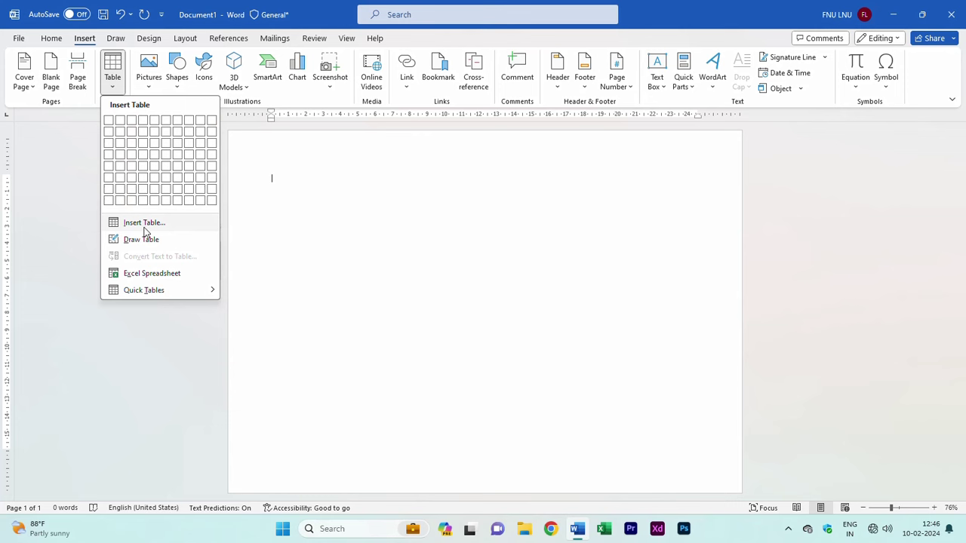
{"action": "left_click", "coordinate": [170, 224]}
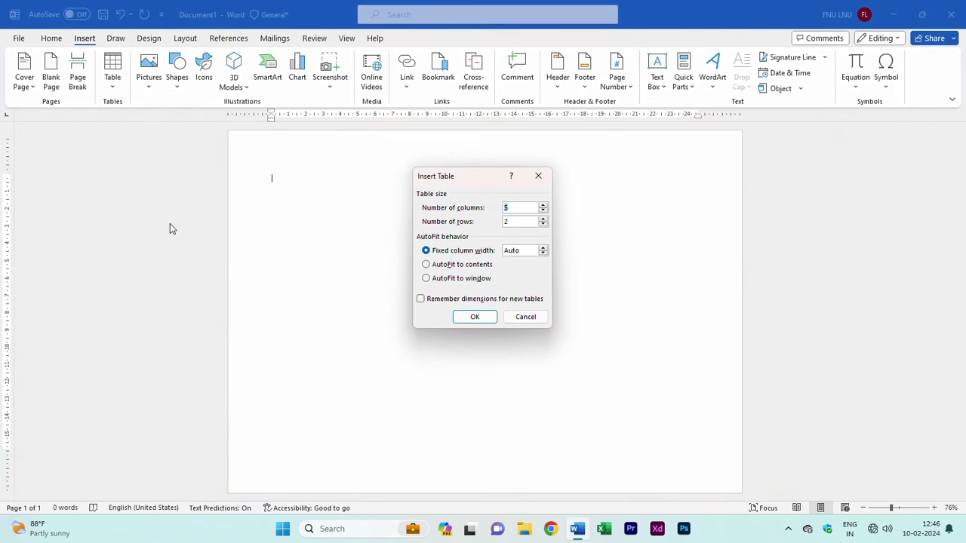
{"action": "type", "text": "9"}
{"action": "double_click", "coordinate": [509, 222]}
{"action": "type", "text": "9"}
{"action": "left_click", "coordinate": [487, 323]}
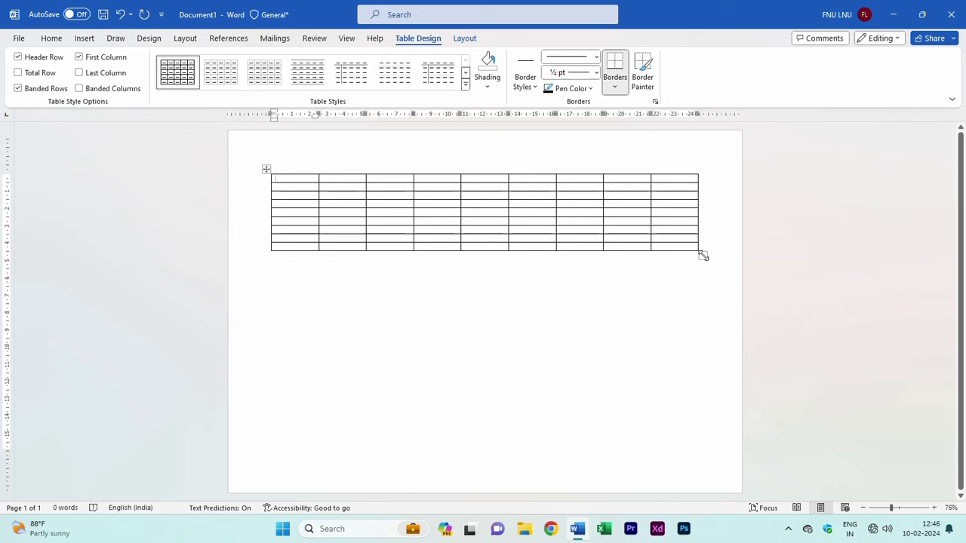
Stretch the 9×9 table down the page and centre all cell contents horizontally and vertically.
{"action": "left_click_drag", "start_coordinate": [703, 256], "coordinate": [707, 453]}
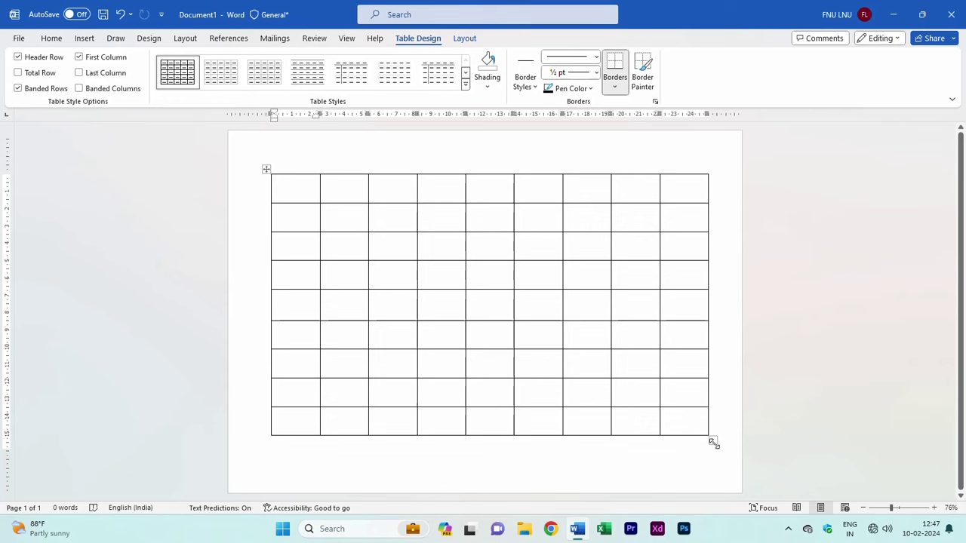
{"action": "left_click_drag", "start_coordinate": [712, 442], "coordinate": [714, 450]}
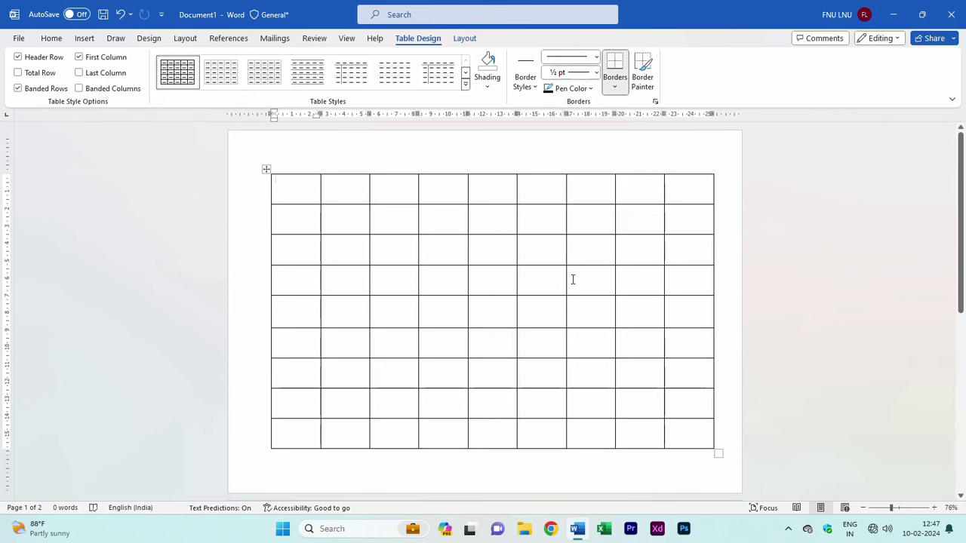
{"action": "left_click", "coordinate": [267, 170]}
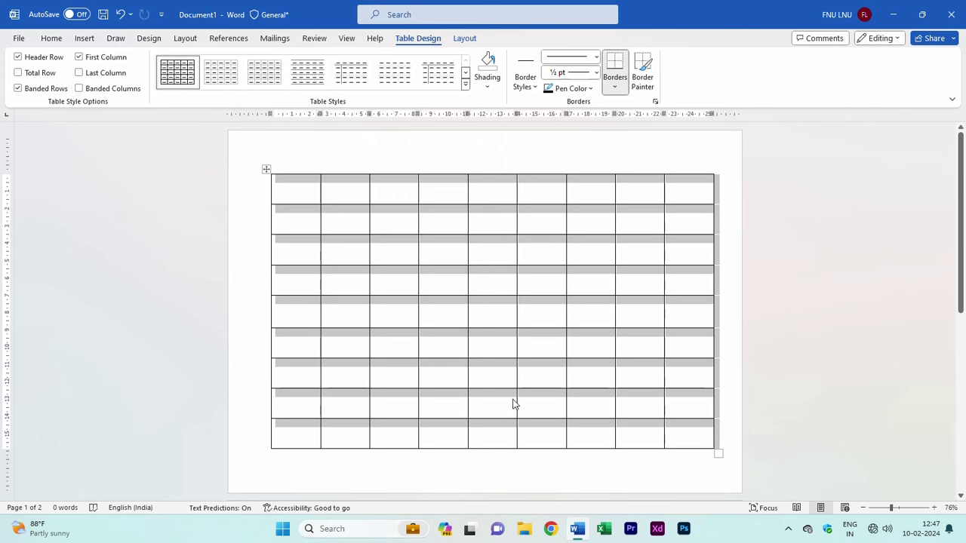
{"action": "left_click", "coordinate": [465, 40]}
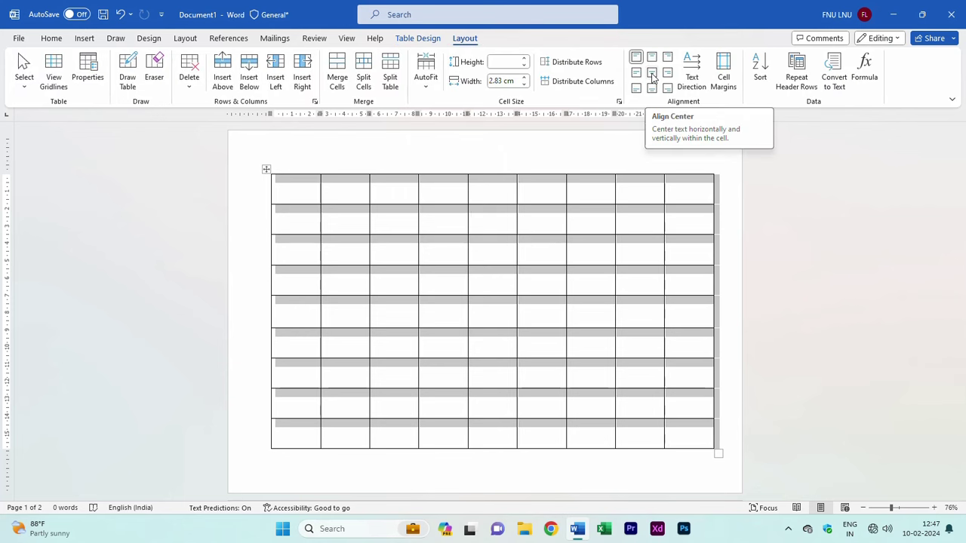
{"action": "left_click", "coordinate": [653, 78]}
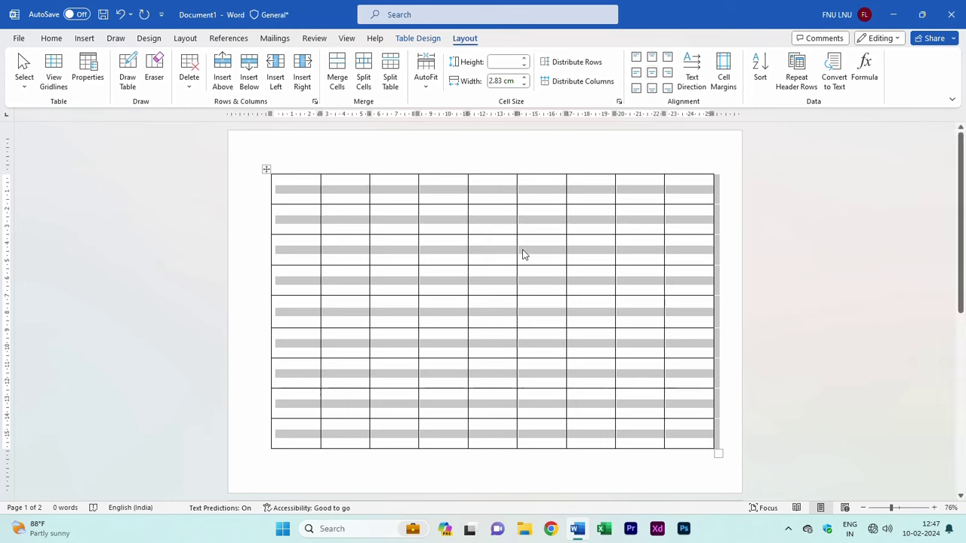
{"action": "left_click", "coordinate": [295, 186]}
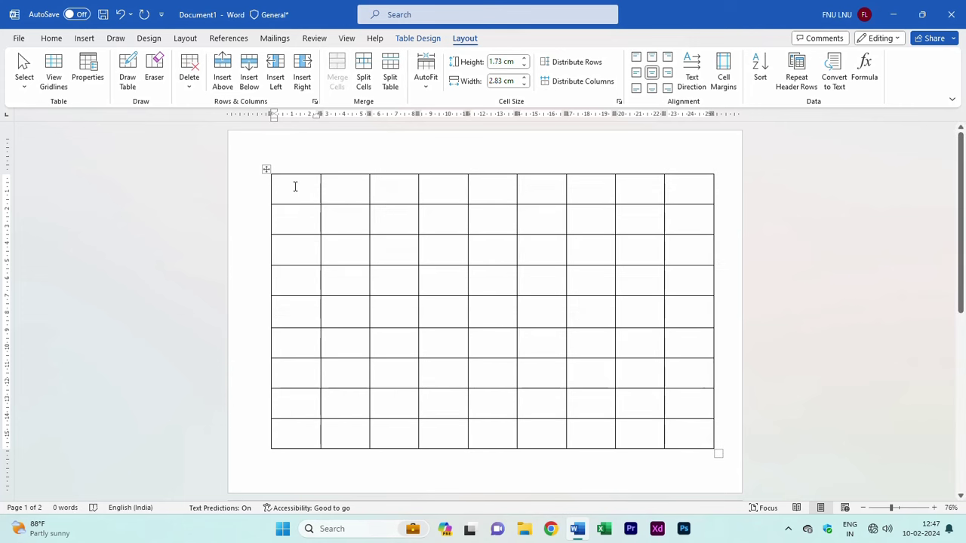
Merge the first table row into one cell and type TIME TABLE in it.
{"action": "left_click_drag", "start_coordinate": [291, 185], "coordinate": [679, 192]}
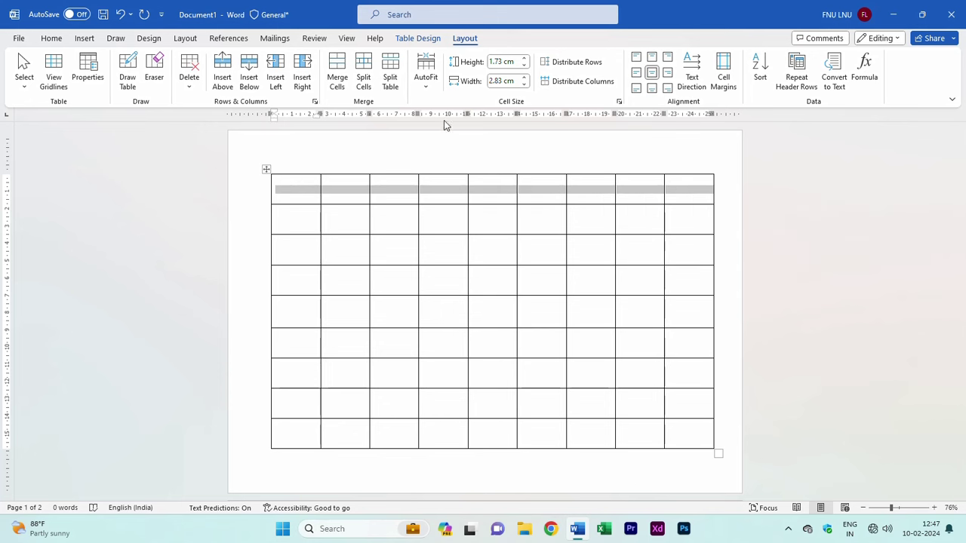
{"action": "left_click", "coordinate": [338, 75]}
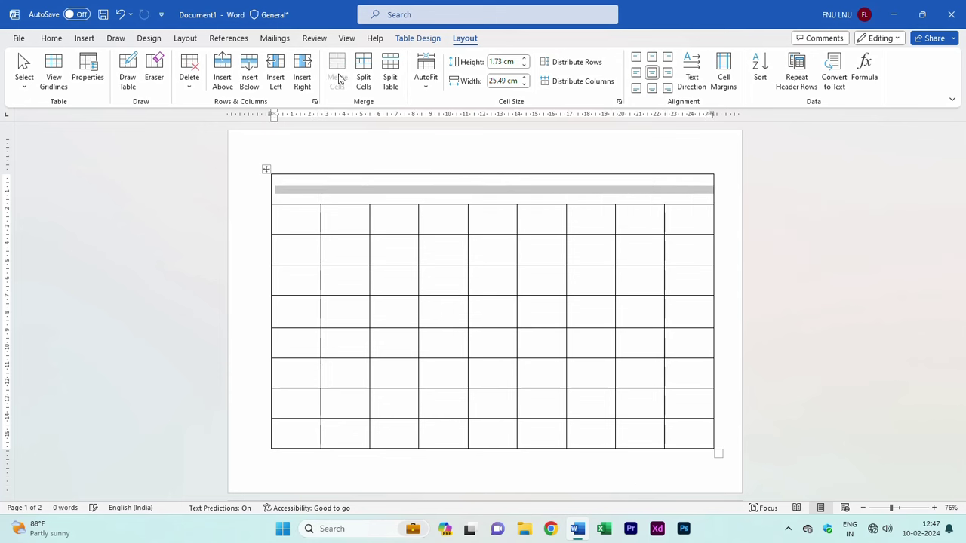
{"action": "left_click", "coordinate": [479, 194]}
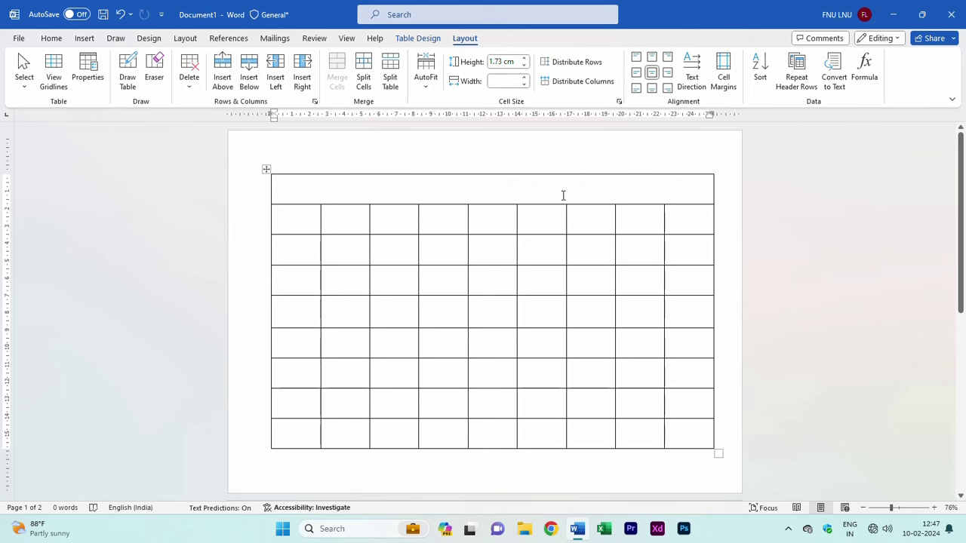
{"action": "type", "text": "T"}
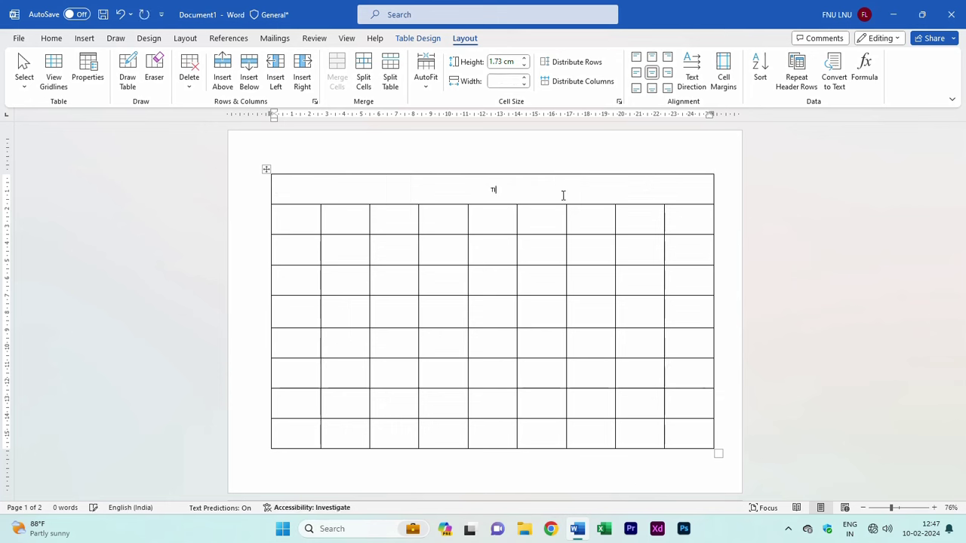
{"action": "type", "text": "IME TABL"}
{"action": "type", "text": "E"}
Make TIME TABLE bold at 26 pt and ignore the grammar suggestion on it.
{"action": "left_click_drag", "start_coordinate": [511, 189], "coordinate": [473, 189]}
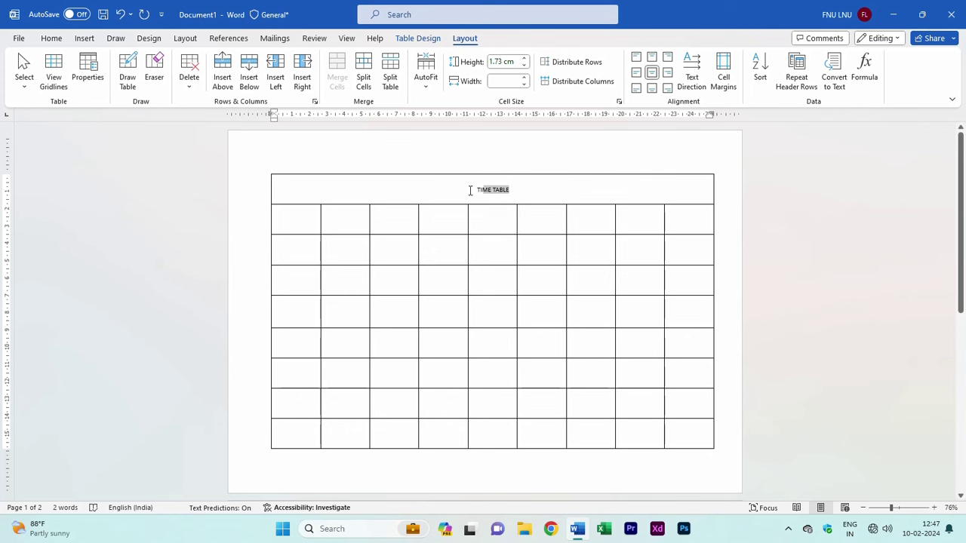
{"action": "left_click", "coordinate": [51, 38]}
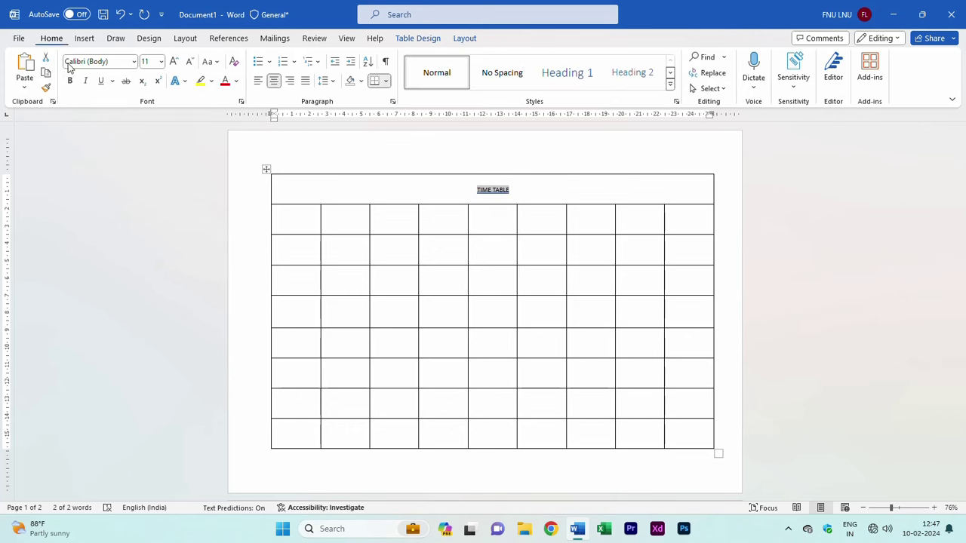
{"action": "left_click", "coordinate": [69, 80]}
{"action": "double_click", "coordinate": [173, 63]}
{"action": "left_click", "coordinate": [173, 63]}
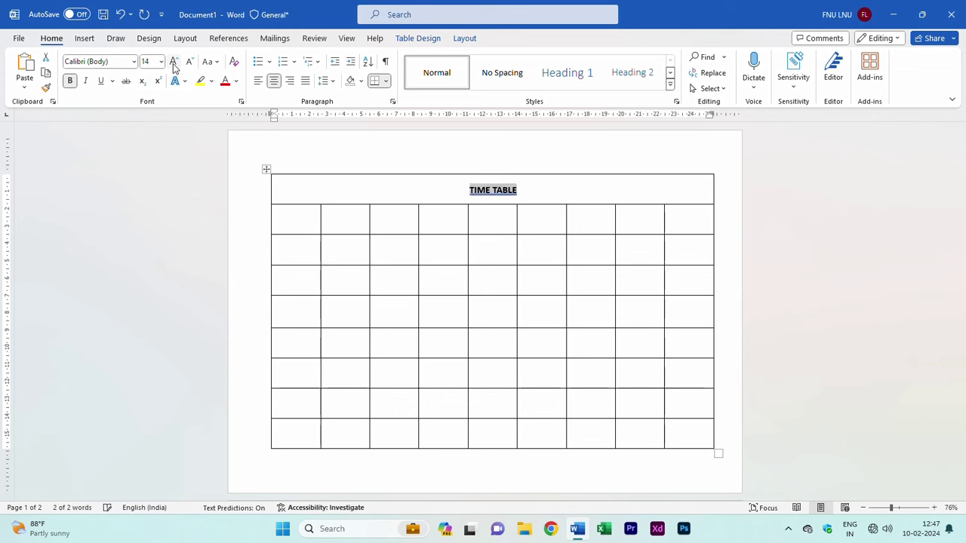
{"action": "double_click", "coordinate": [174, 63]}
{"action": "double_click", "coordinate": [174, 63]}
{"action": "left_click", "coordinate": [174, 63]}
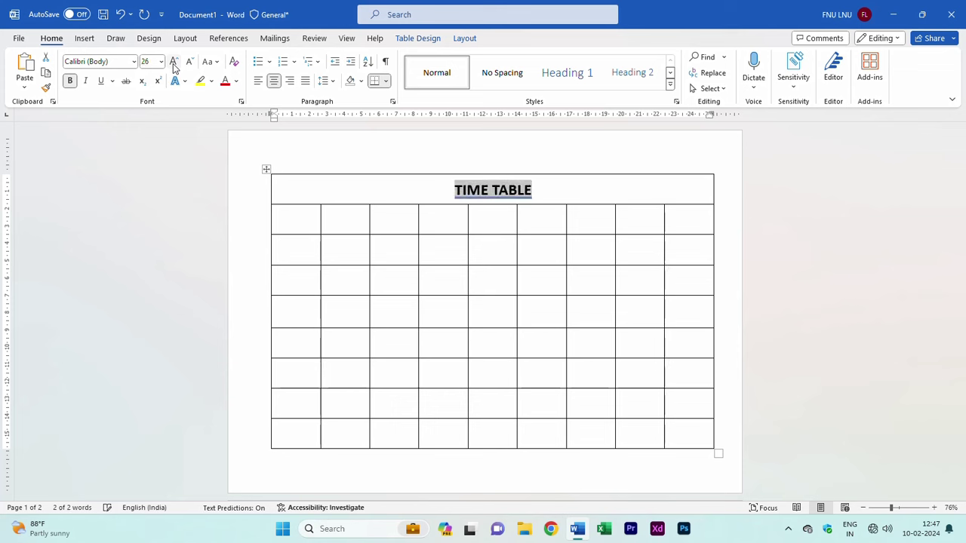
{"action": "left_click", "coordinate": [495, 195]}
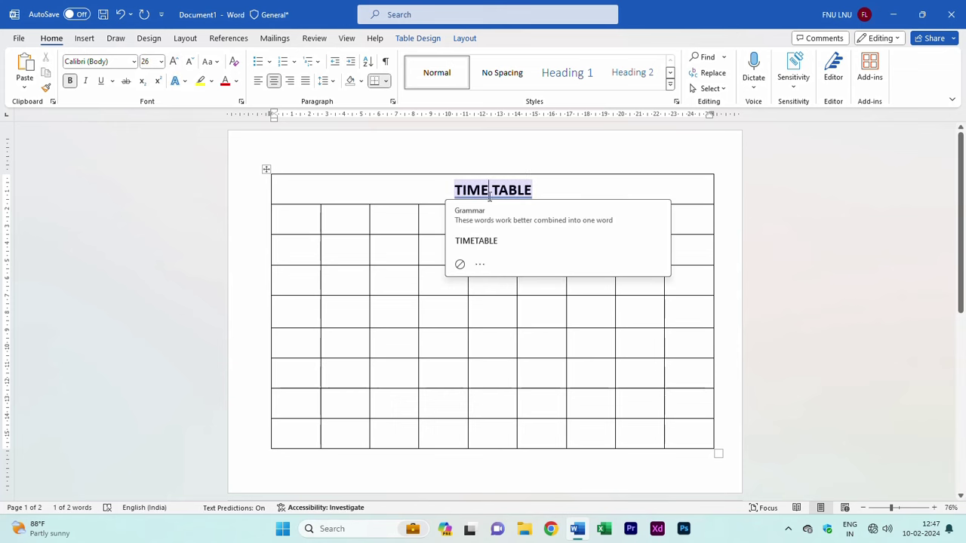
{"action": "left_click", "coordinate": [459, 264]}
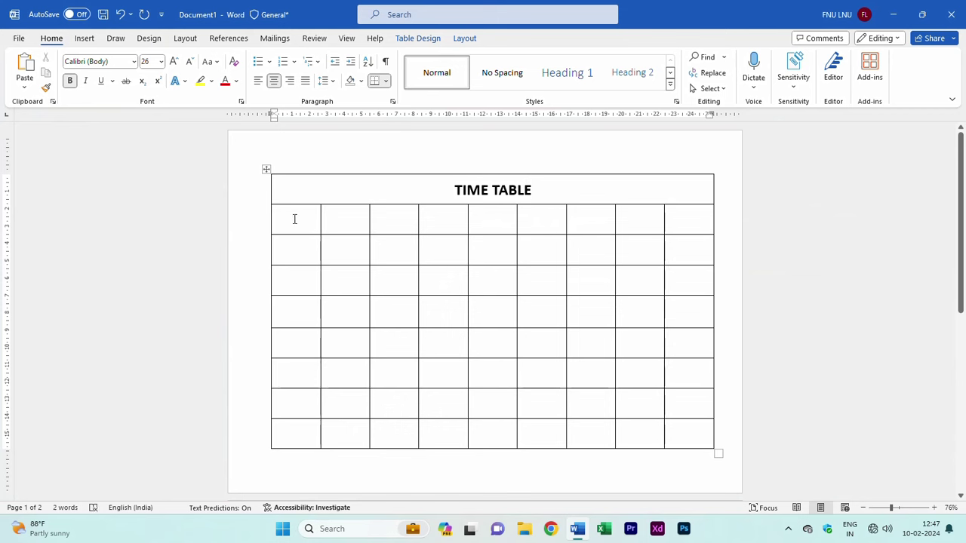
Merge the second table row into one cell and type CLASS - X.
{"action": "left_click_drag", "start_coordinate": [295, 219], "coordinate": [705, 224]}
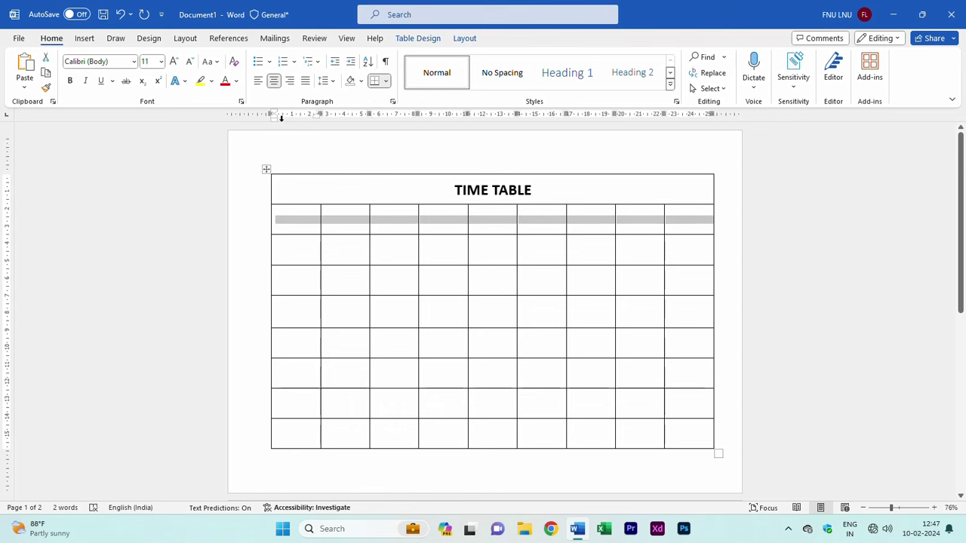
{"action": "left_click", "coordinate": [459, 40]}
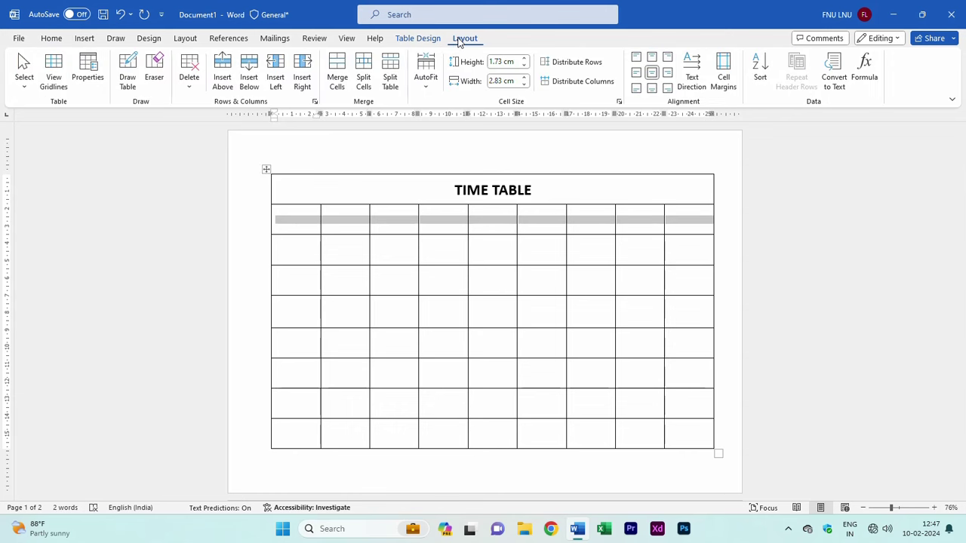
{"action": "left_click", "coordinate": [337, 75]}
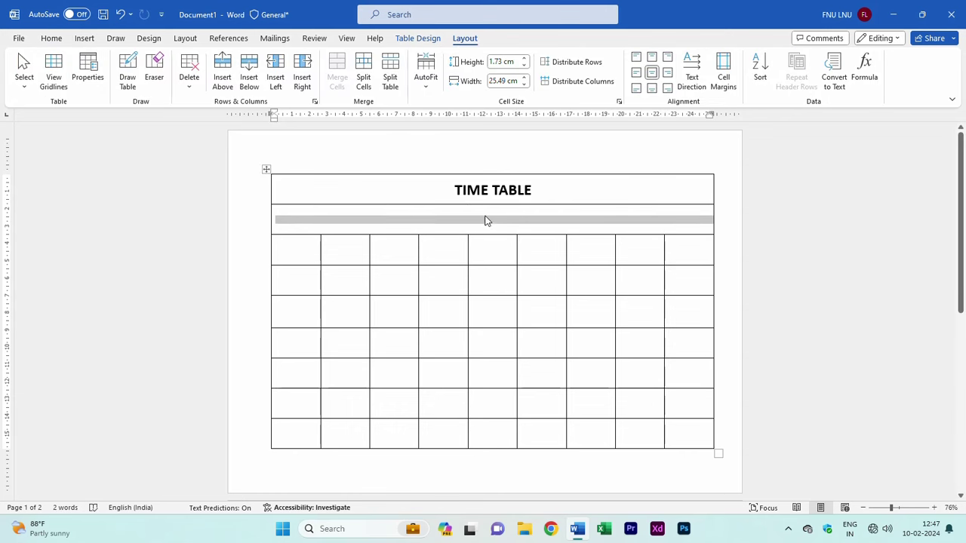
{"action": "left_click", "coordinate": [515, 219]}
{"action": "type", "text": "CL"}
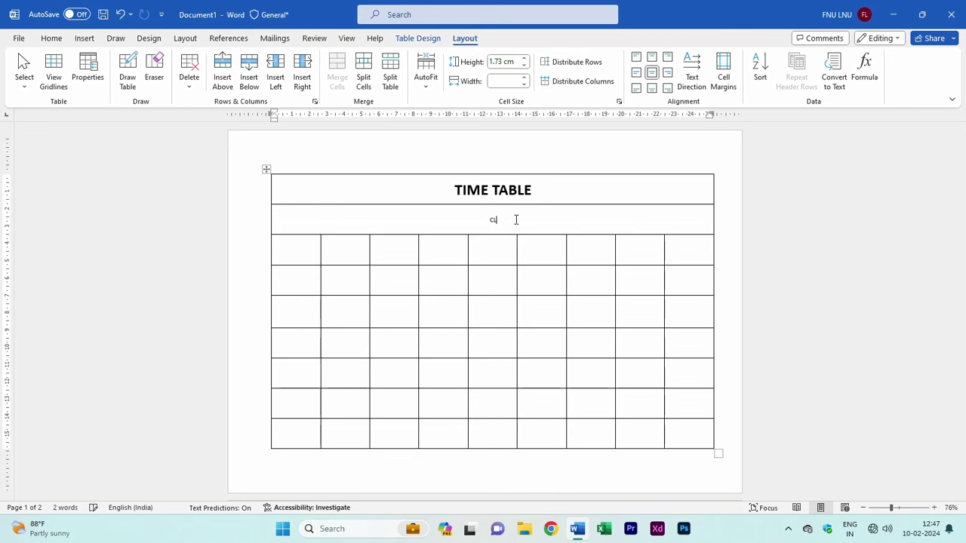
{"action": "type", "text": "ASS - "}
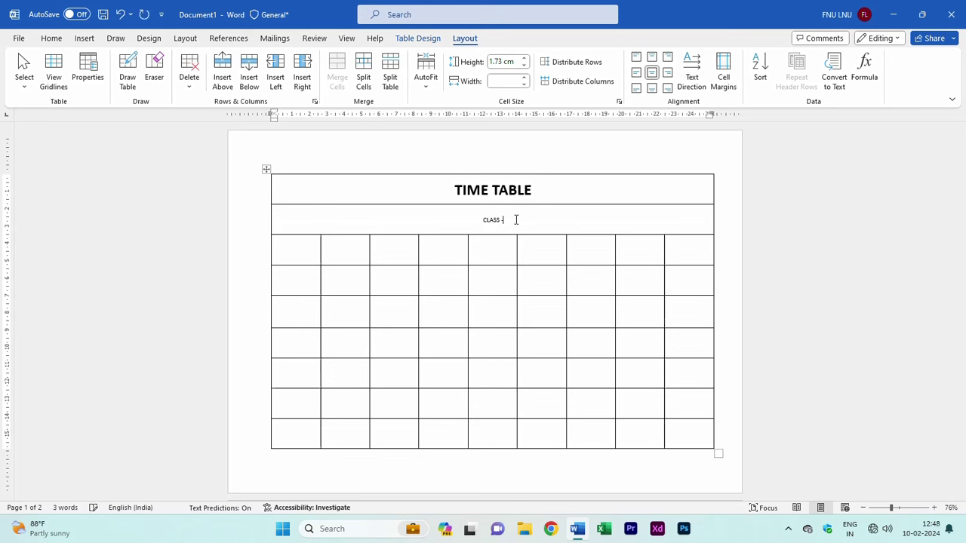
{"action": "type", "text": "X"}
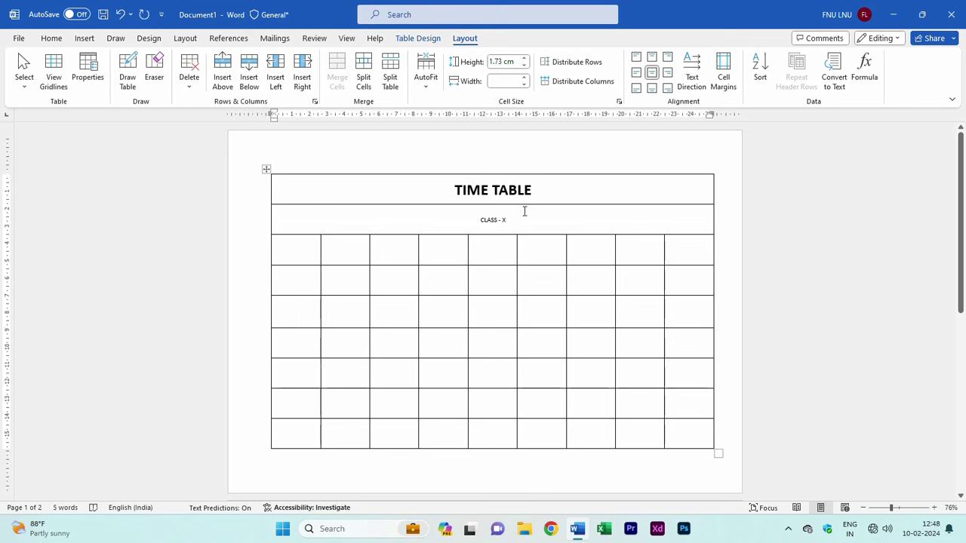
Make CLASS - X bold and enlarge it to 26 pt.
{"action": "left_click_drag", "start_coordinate": [513, 219], "coordinate": [477, 224]}
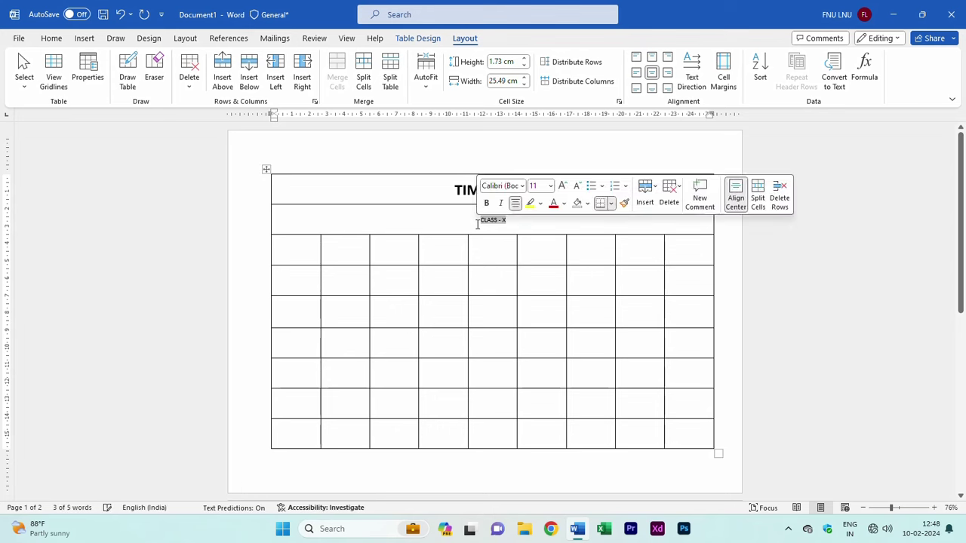
{"action": "left_click", "coordinate": [51, 37]}
{"action": "left_click", "coordinate": [70, 81]}
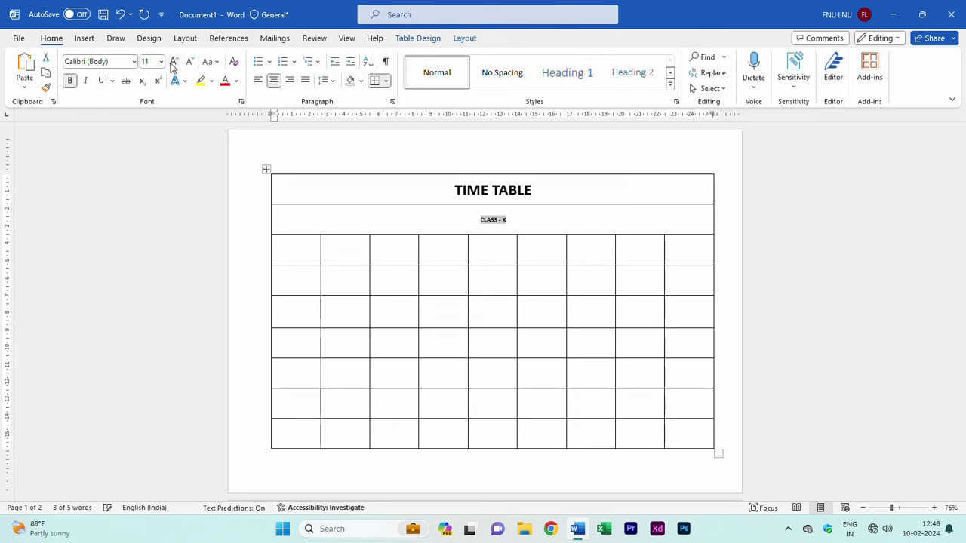
{"action": "left_click", "coordinate": [173, 62]}
{"action": "left_click", "coordinate": [174, 62]}
{"action": "left_click", "coordinate": [174, 62]}
{"action": "left_click", "coordinate": [174, 62]}
{"action": "left_click", "coordinate": [174, 62]}
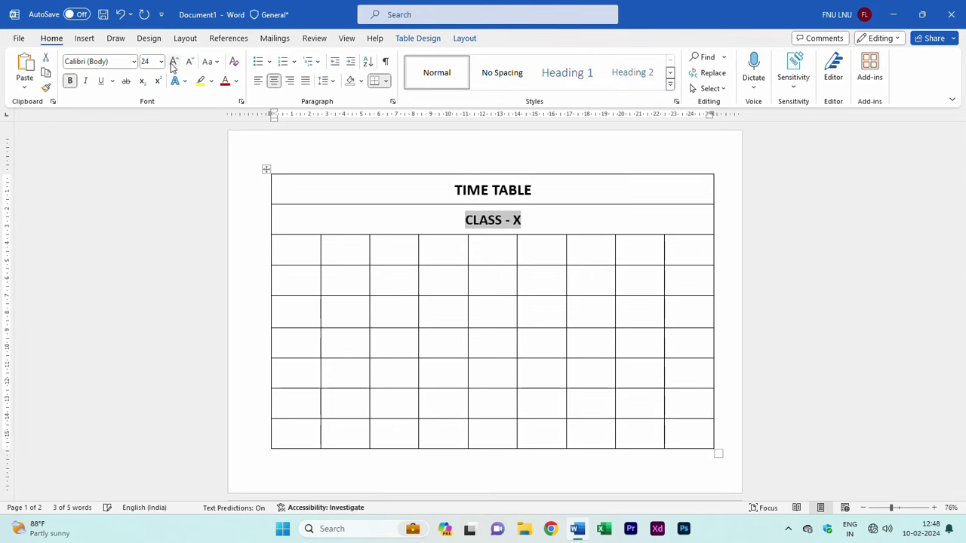
{"action": "left_click", "coordinate": [172, 62]}
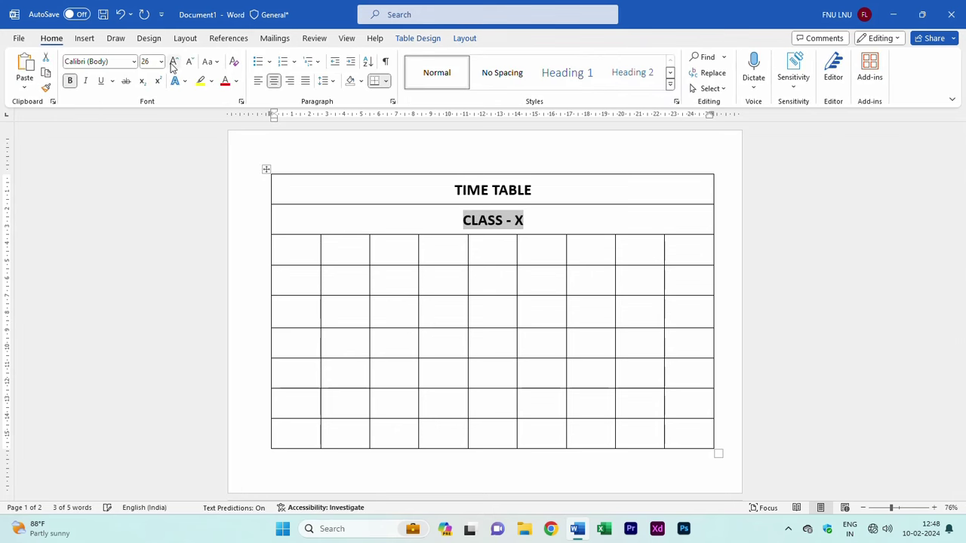
{"action": "left_click", "coordinate": [595, 217]}
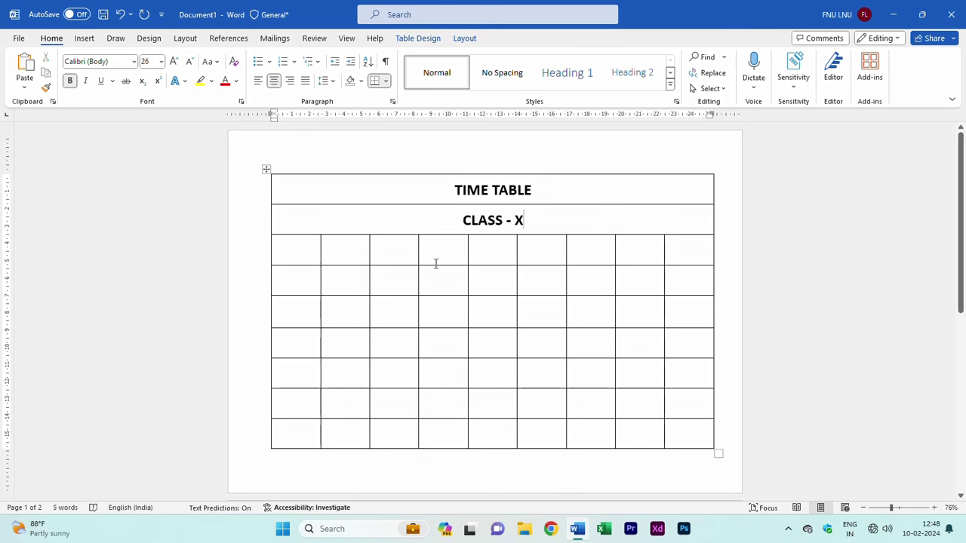
Set the first-column cells below the title rows to bold Times New Roman.
{"action": "left_click_drag", "start_coordinate": [300, 254], "coordinate": [300, 436]}
{"action": "left_click", "coordinate": [115, 63]}
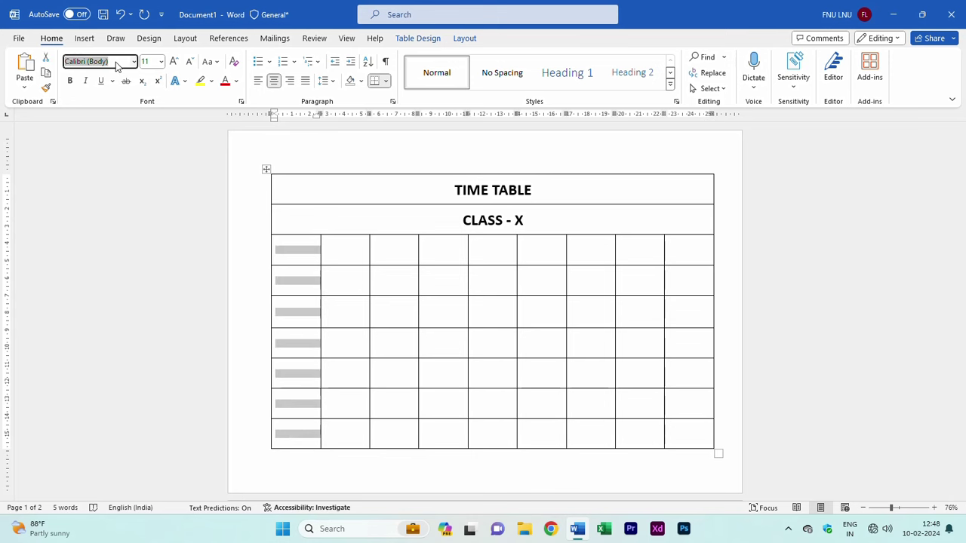
{"action": "type", "text": "Times New Roman"}
{"action": "key", "text": "Return"}
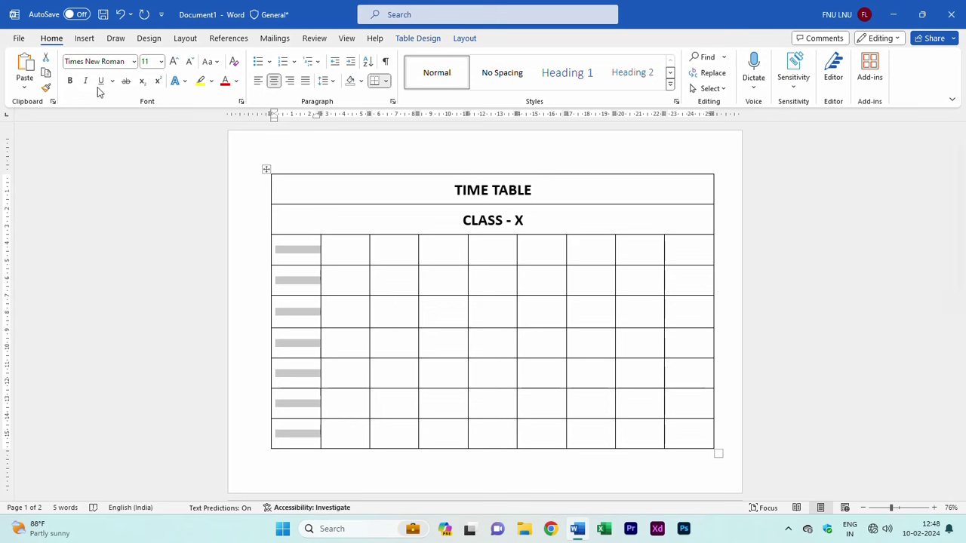
{"action": "left_click", "coordinate": [70, 80]}
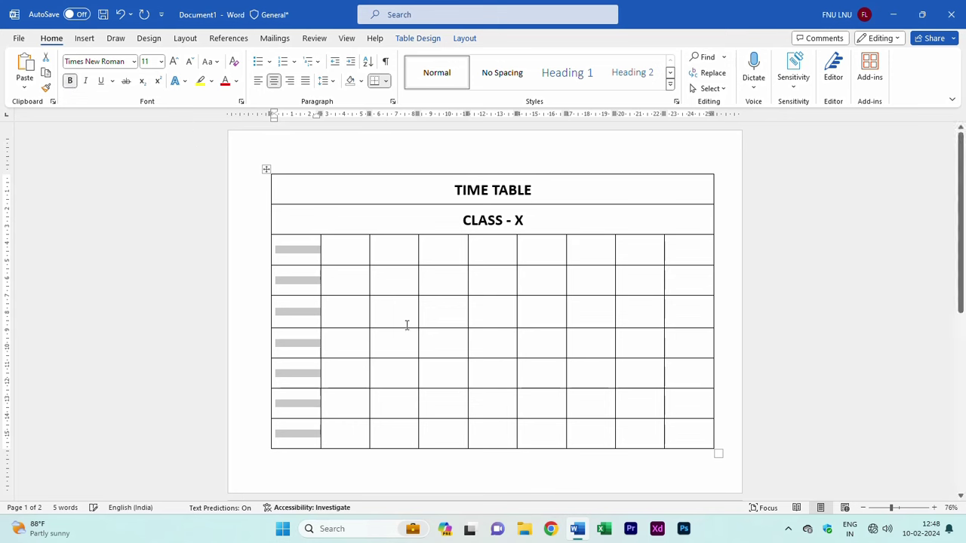
At 12 pt, enter DAYS, MONDAY, TUESDAY, WEDNESDAY and THURSDAY down the first column.
{"action": "left_click", "coordinate": [173, 61]}
{"action": "left_click", "coordinate": [306, 255]}
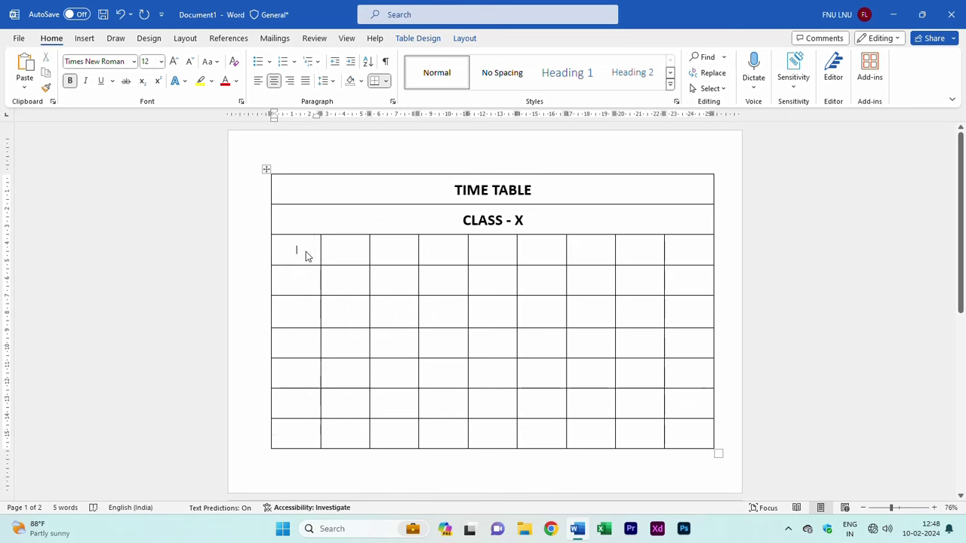
{"action": "type", "text": "DAYS"}
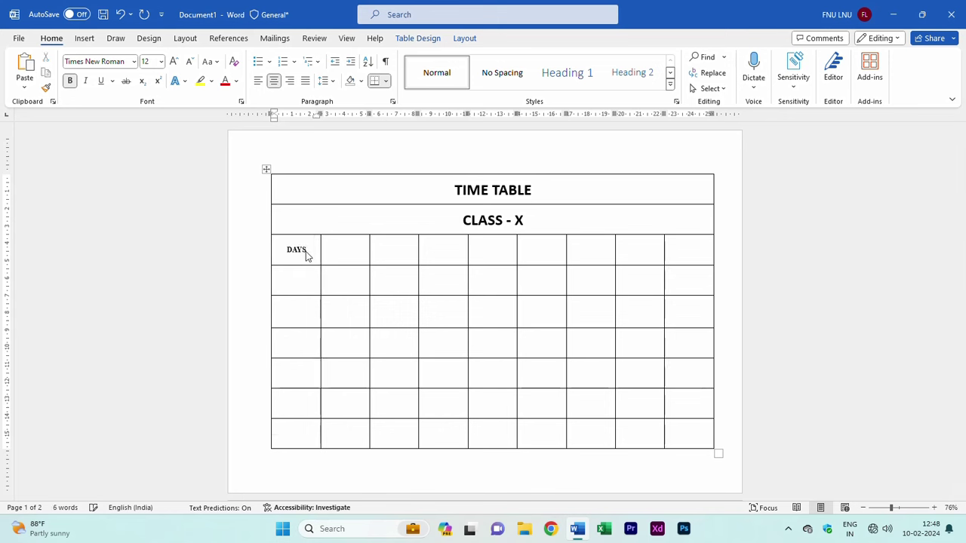
{"action": "key", "text": "Down"}
{"action": "type", "text": "MON"}
{"action": "type", "text": "DAY"}
{"action": "type", "text": "TUES"}
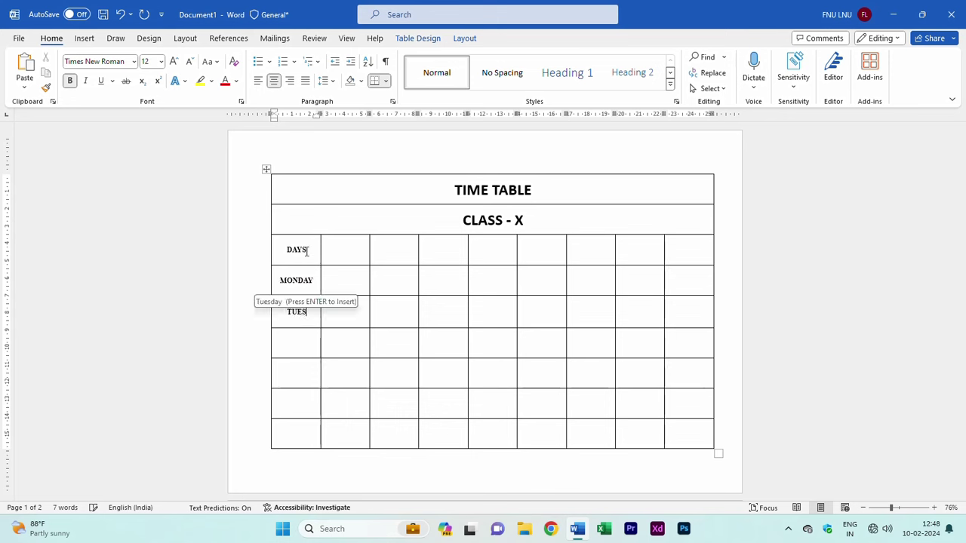
{"action": "type", "text": "DAY"}
{"action": "key", "text": "Down"}
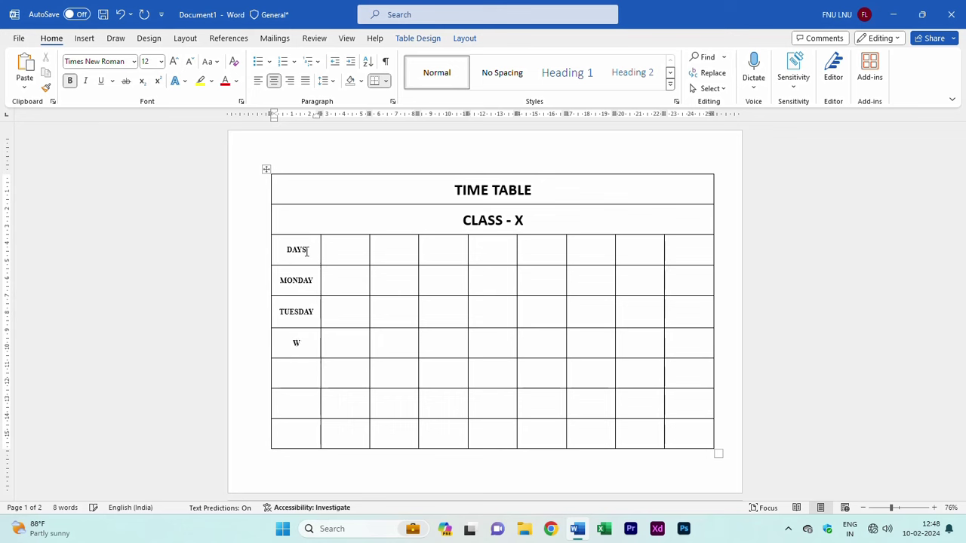
{"action": "type", "text": "EDNES"}
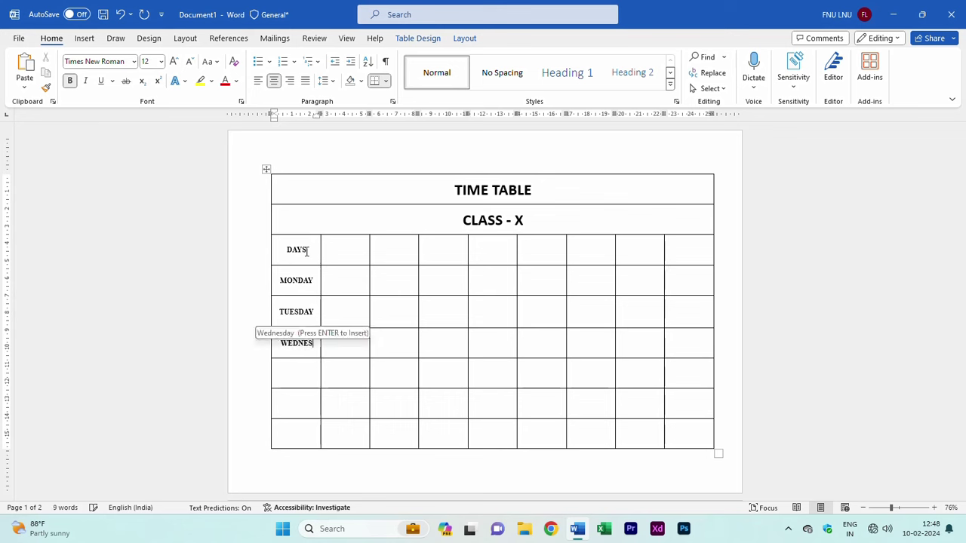
{"action": "key", "text": "Return"}
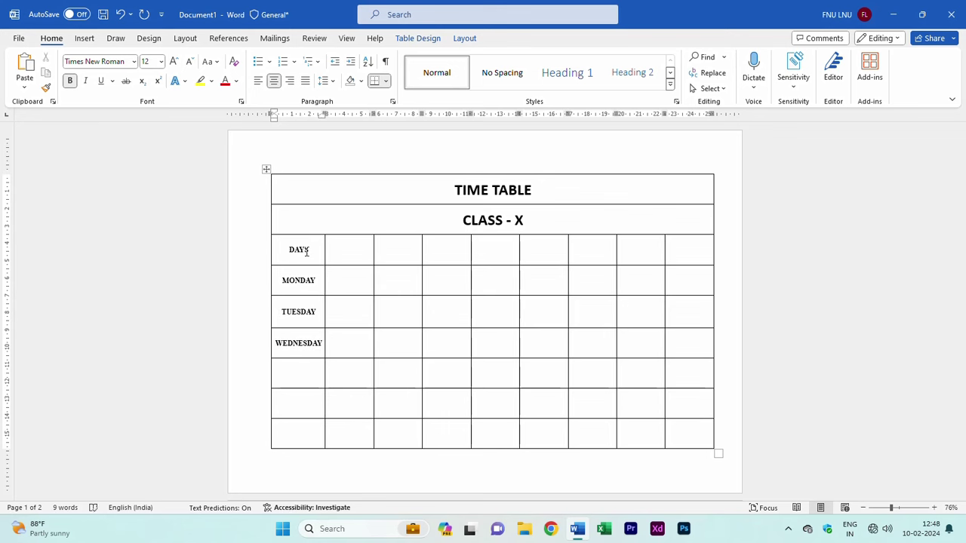
{"action": "type", "text": "THURSDAY"}
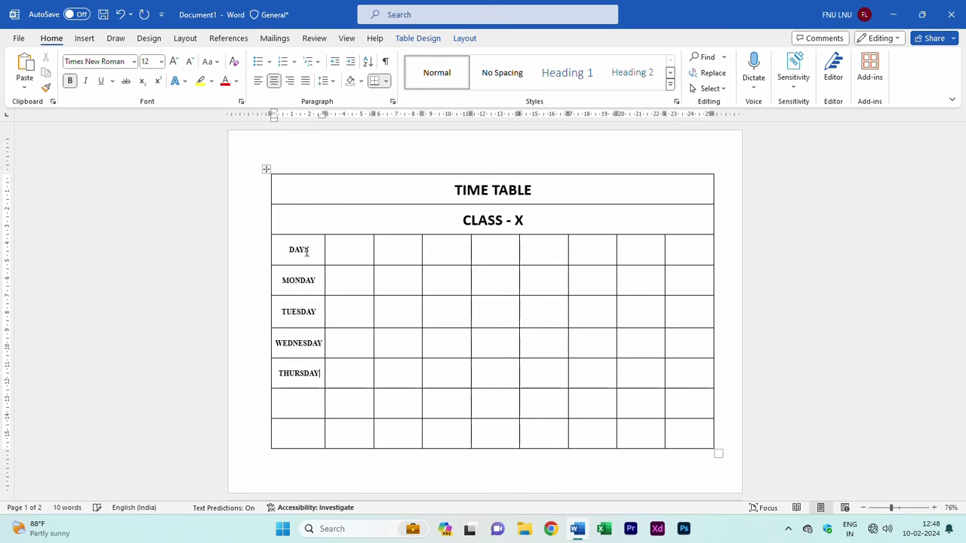
Add FRIDAY and SATURDAY, then enlarge the day names from DAYS to SATURDAY to 14 pt.
{"action": "key", "text": "Down"}
{"action": "type", "text": "FRIDAY"}
{"action": "key", "text": "Down"}
{"action": "type", "text": "SA"}
{"action": "key", "text": "Return"}
{"action": "key", "text": "Tab"}
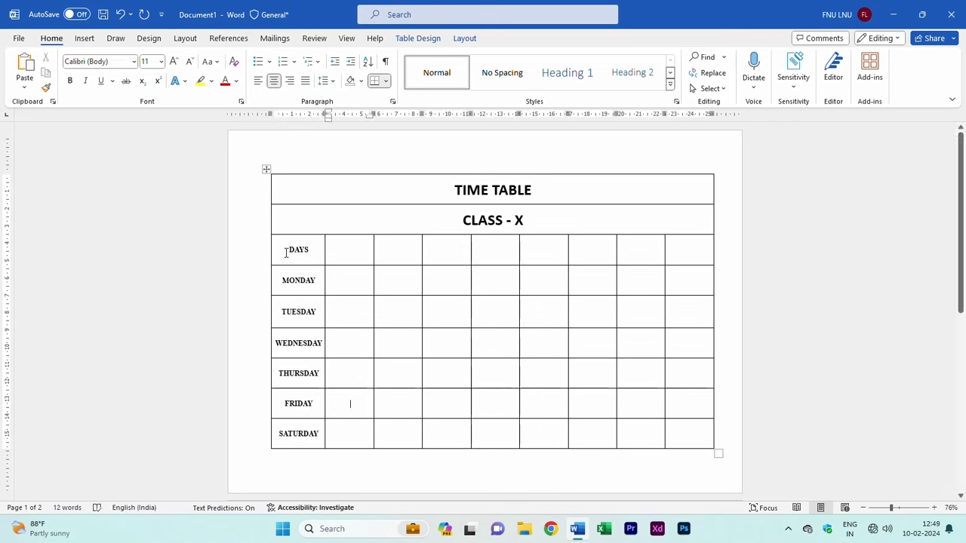
{"action": "left_click_drag", "start_coordinate": [284, 250], "coordinate": [315, 430]}
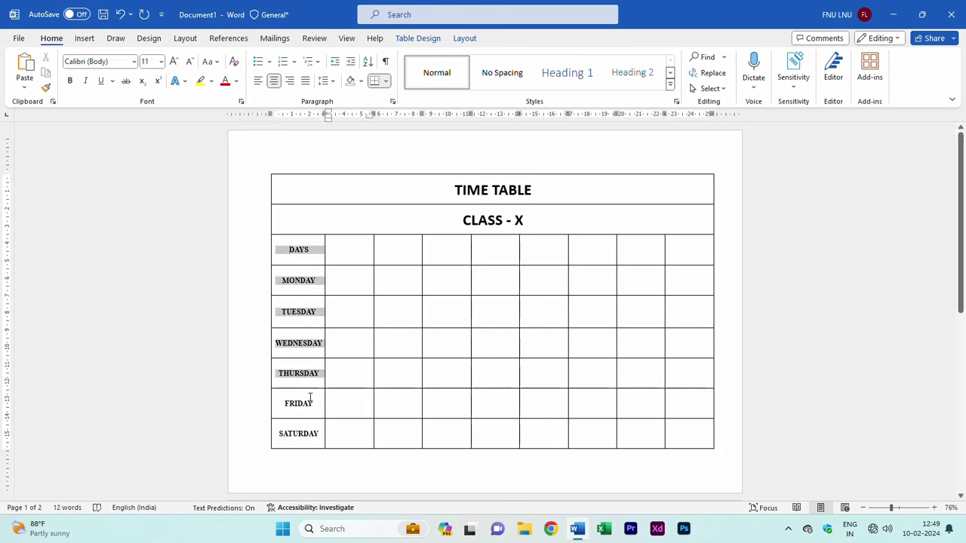
{"action": "left_click", "coordinate": [173, 63]}
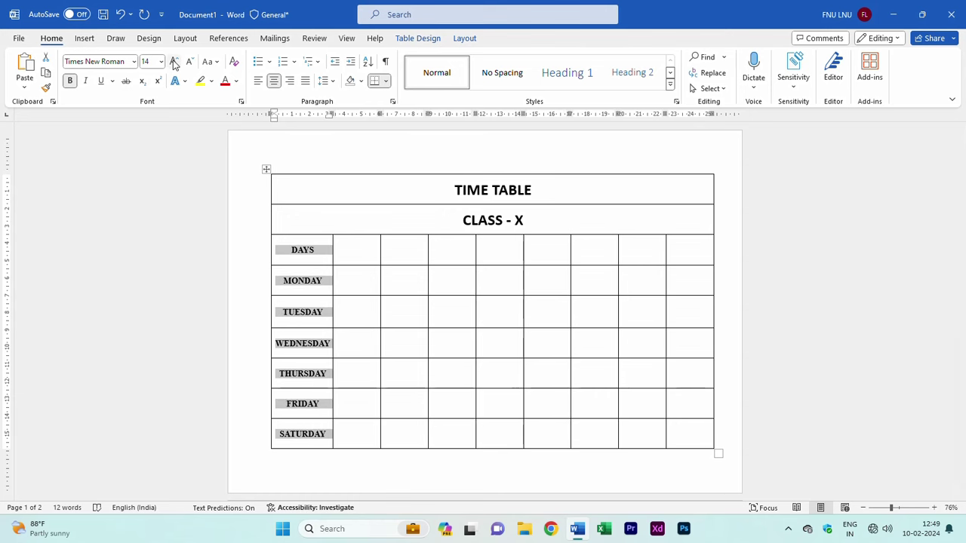
{"action": "left_click", "coordinate": [358, 250]}
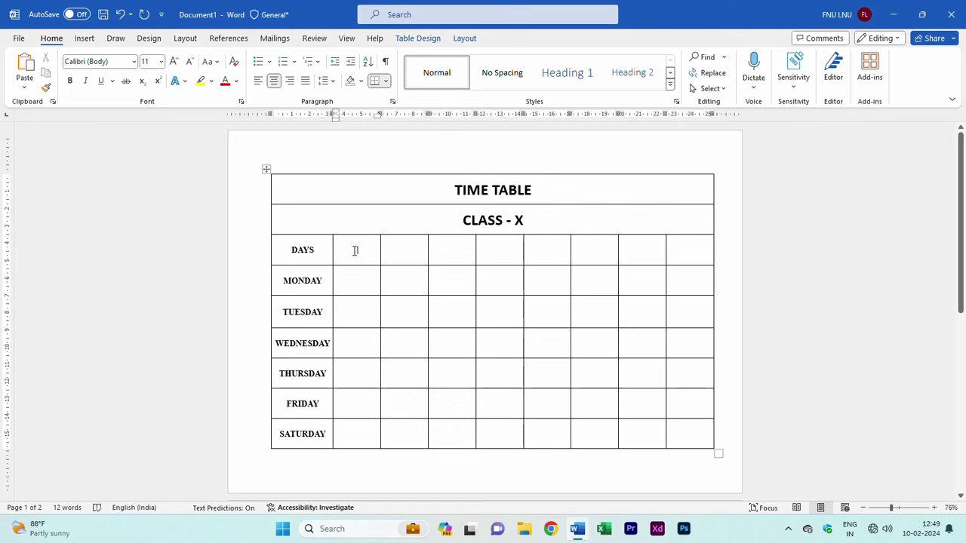
Make the empty cells beside DAYS bold and size 20.
{"action": "left_click_drag", "start_coordinate": [356, 249], "coordinate": [702, 250]}
{"action": "key", "text": "ctrl+b"}
{"action": "left_click", "coordinate": [174, 63]}
{"action": "left_click", "coordinate": [173, 64]}
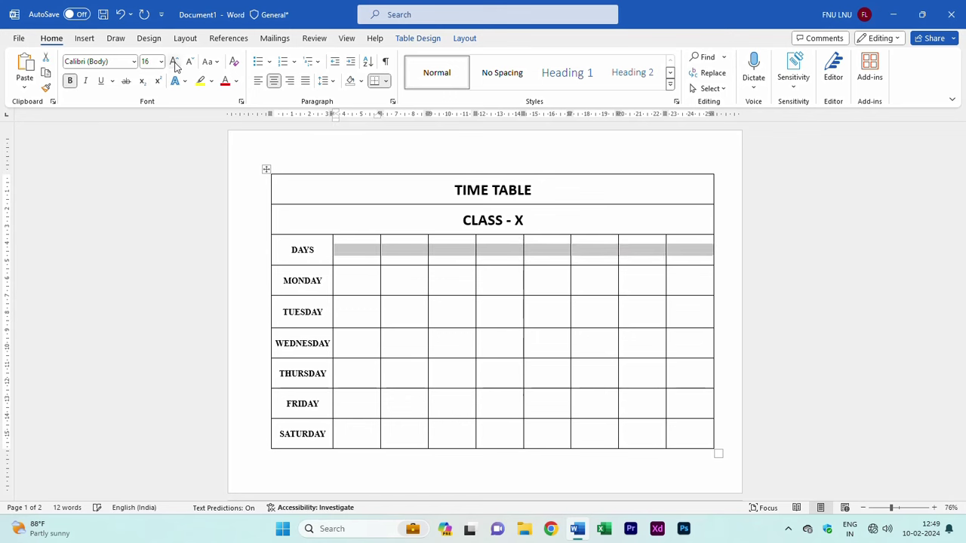
{"action": "left_click", "coordinate": [174, 64]}
{"action": "left_click", "coordinate": [174, 63]}
{"action": "left_click", "coordinate": [174, 63]}
{"action": "left_click", "coordinate": [382, 238]}
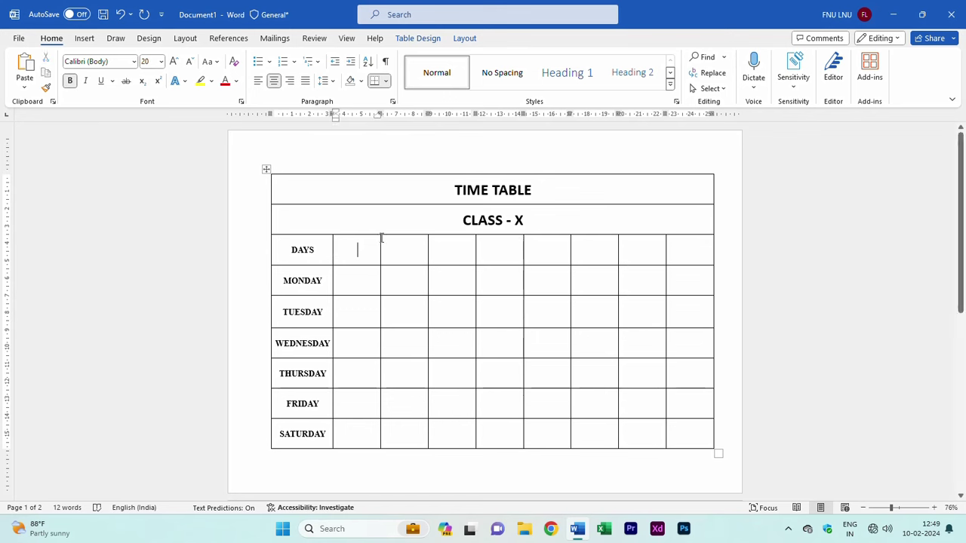
Enter the period headers 1ST, 2ND, 3RD and 4TH across the row.
{"action": "type", "text": "1"}
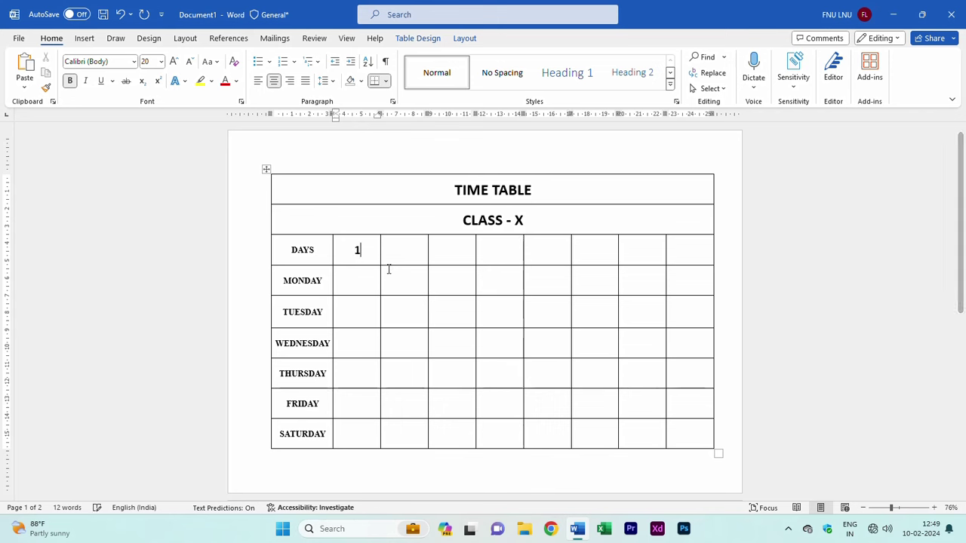
{"action": "type", "text": "ST"}
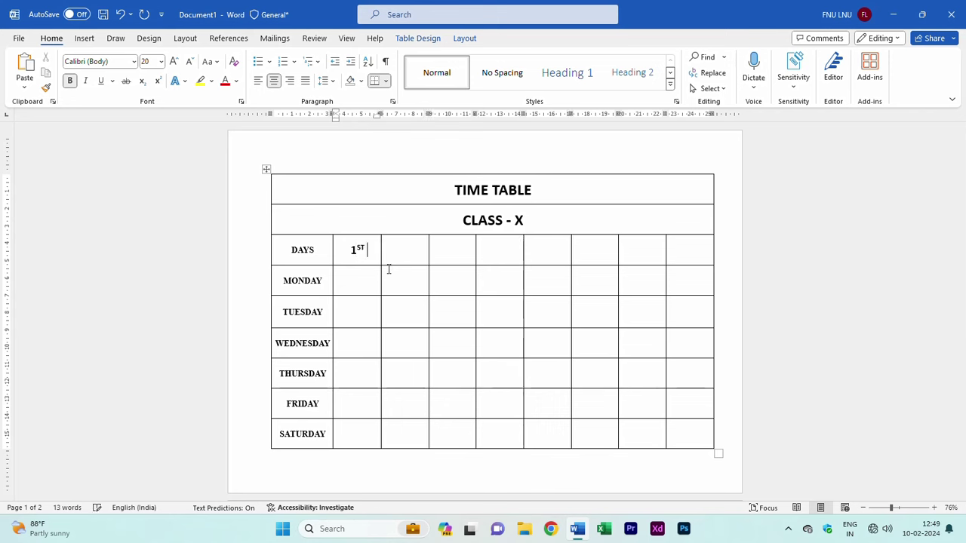
{"action": "key", "text": "Tab"}
{"action": "type", "text": "2"}
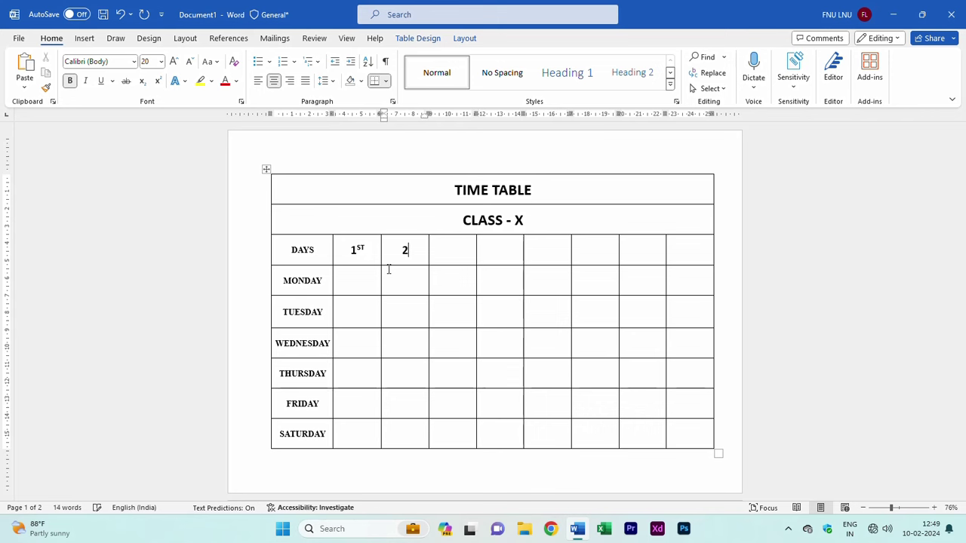
{"action": "type", "text": "ND"}
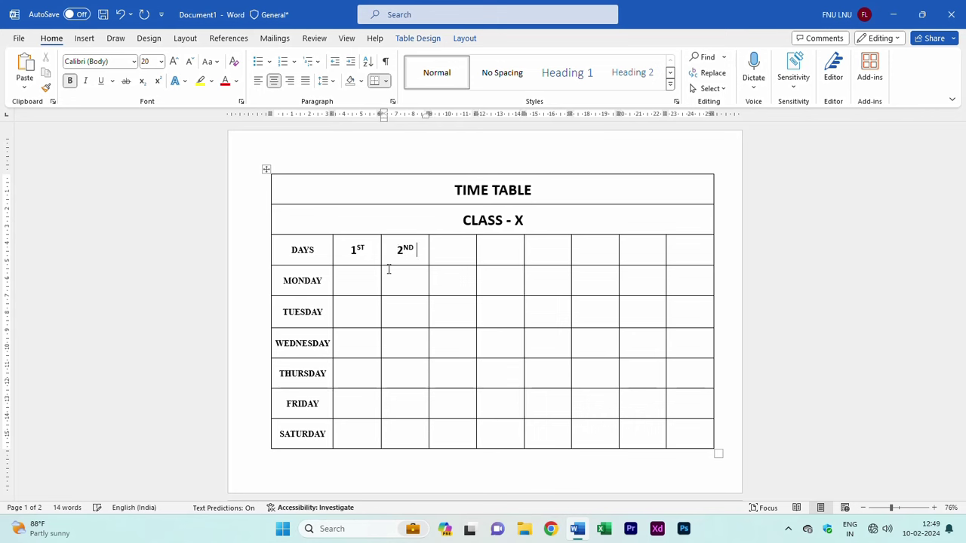
{"action": "key", "text": "Tab"}
{"action": "type", "text": "3"}
{"action": "type", "text": "RD"}
{"action": "key", "text": "Tab"}
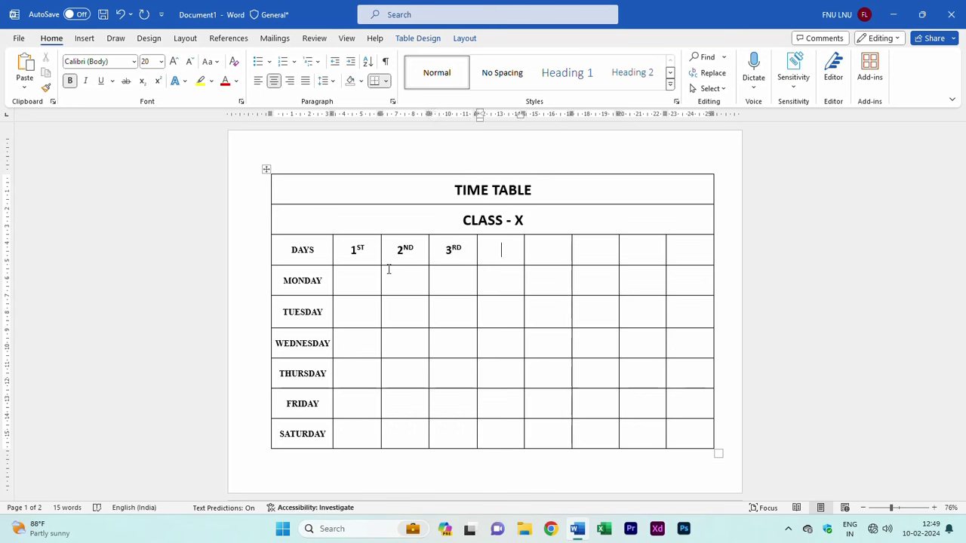
{"action": "type", "text": "4TH"}
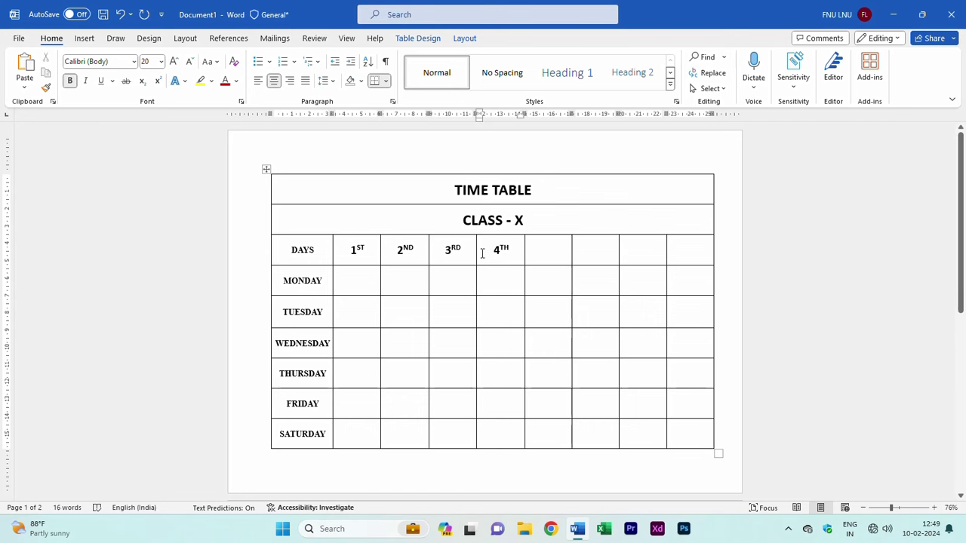
Merge the fifth-column cells from the header row down into one tall cell.
{"action": "left_click_drag", "start_coordinate": [552, 250], "coordinate": [558, 428]}
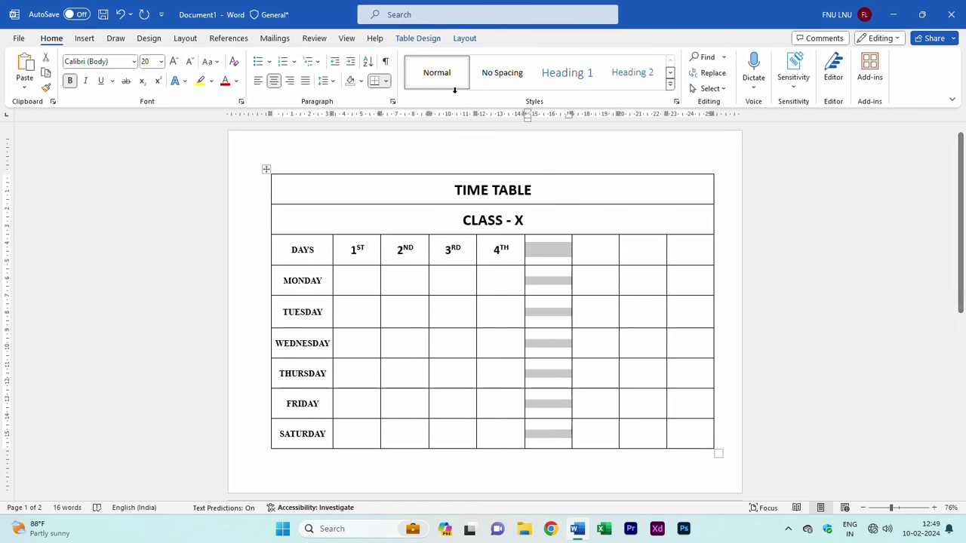
{"action": "left_click", "coordinate": [464, 38]}
{"action": "left_click", "coordinate": [347, 78]}
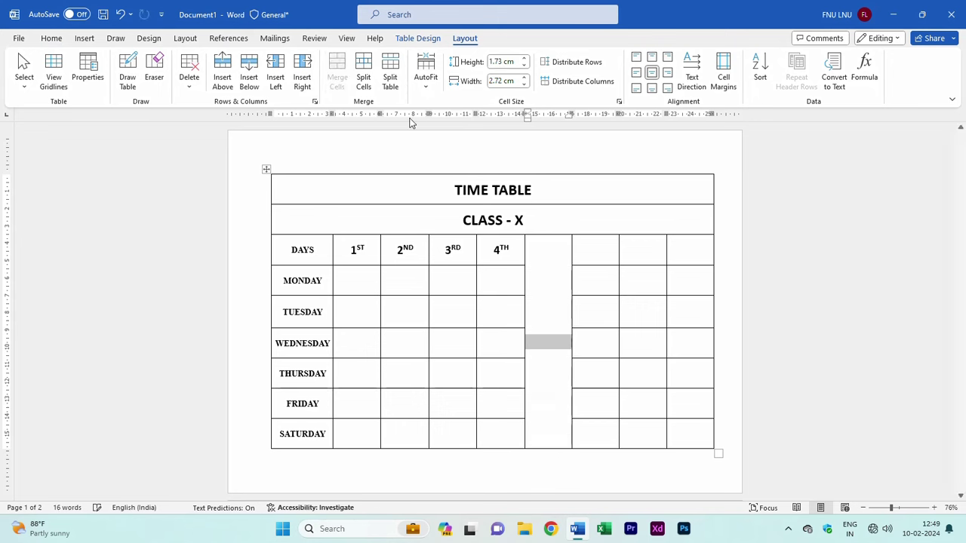
Type B R E A K in the merged cell and turn it vertical, reading bottom to top.
{"action": "left_click", "coordinate": [563, 356]}
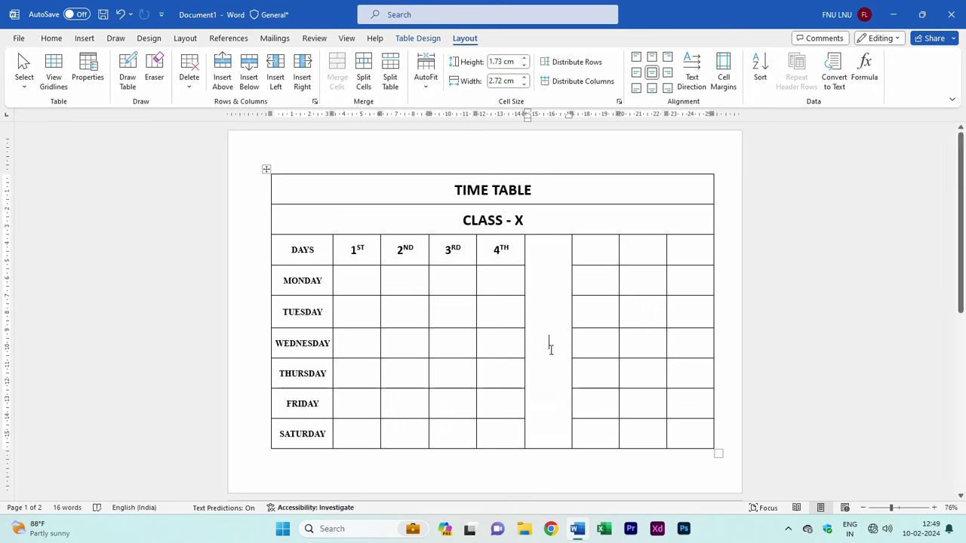
{"action": "type", "text": "B R E "}
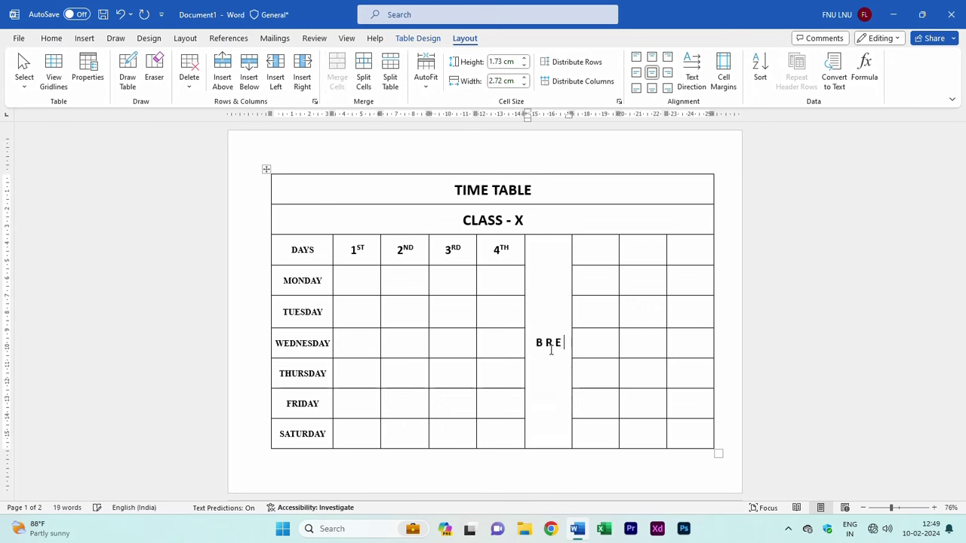
{"action": "type", "text": "A K"}
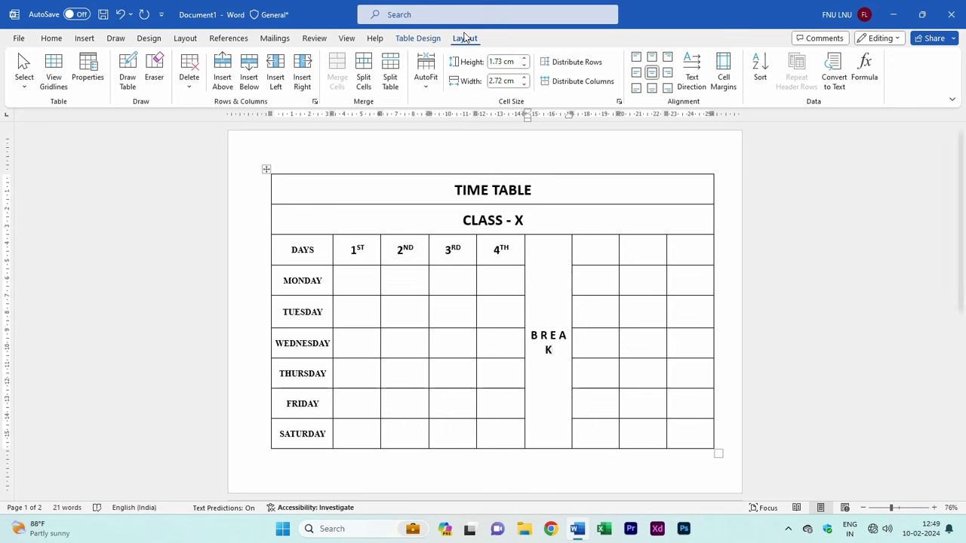
{"action": "left_click", "coordinate": [692, 70]}
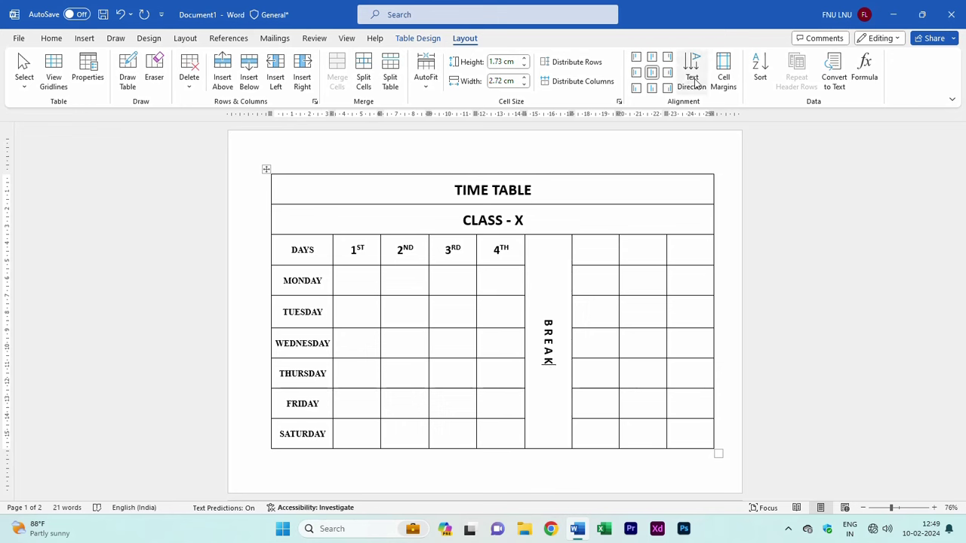
{"action": "left_click", "coordinate": [692, 70]}
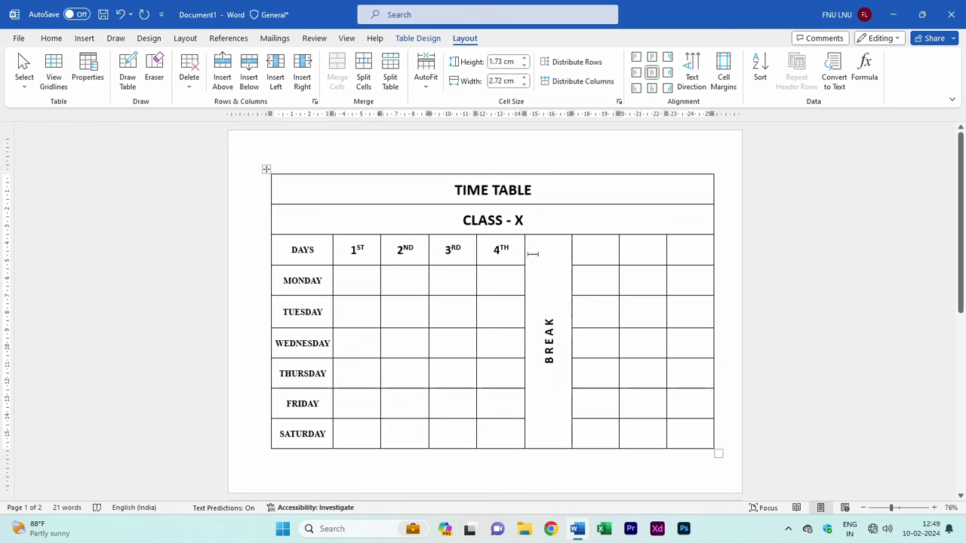
Label the three header cells after BREAK as 5TH, 6TH and 7TH.
{"action": "left_click", "coordinate": [590, 253]}
{"action": "type", "text": "5T"}
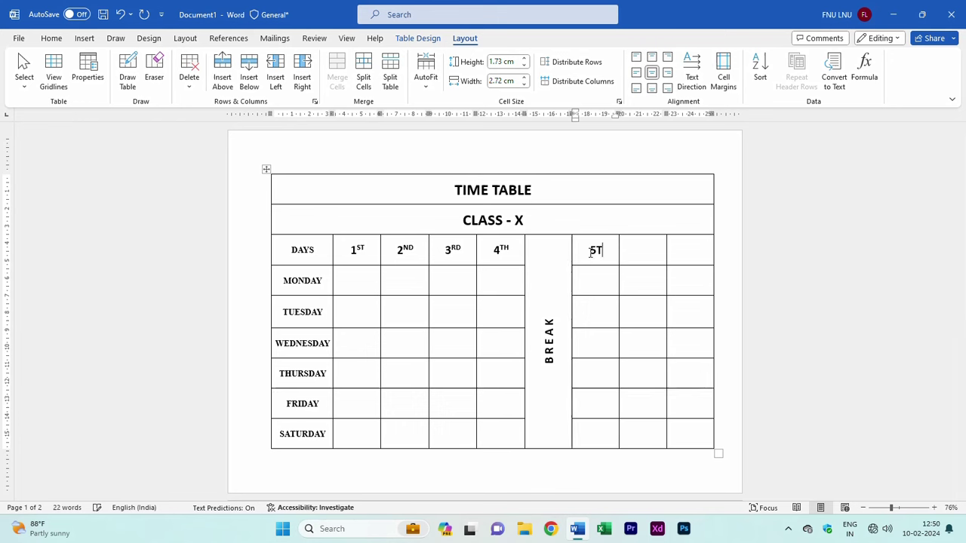
{"action": "type", "text": "H"}
{"action": "key", "text": "Tab"}
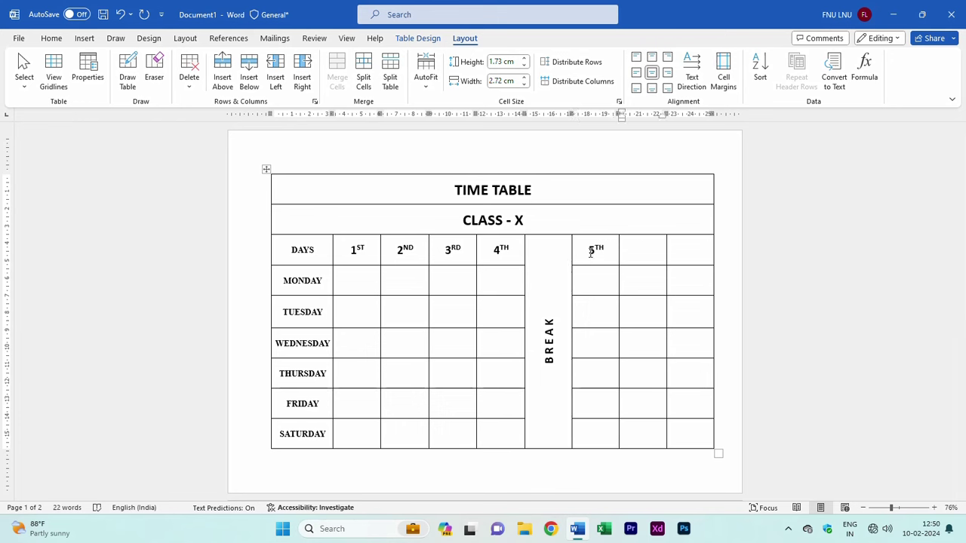
{"action": "type", "text": "6TH"}
{"action": "key", "text": "Tab"}
{"action": "type", "text": "TH"}
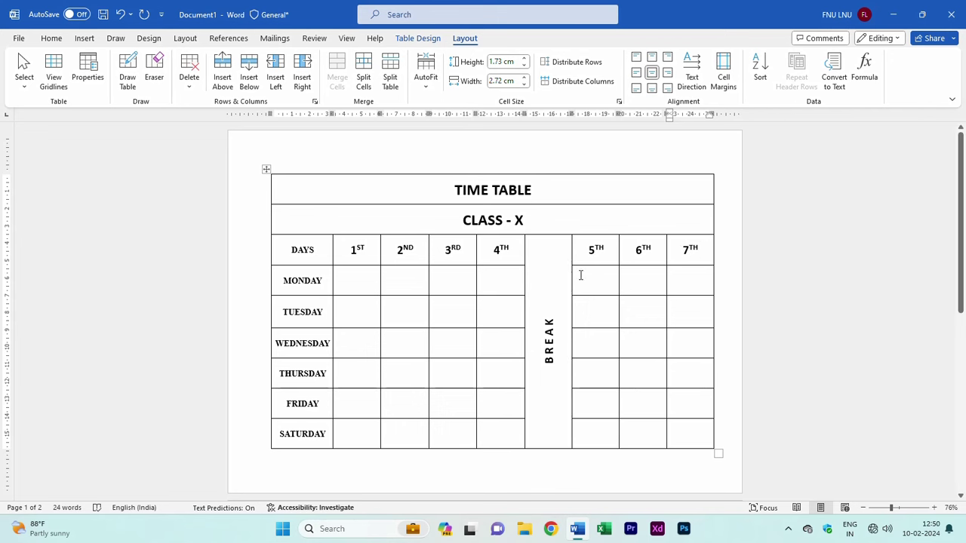
{"action": "key", "text": "Right"}
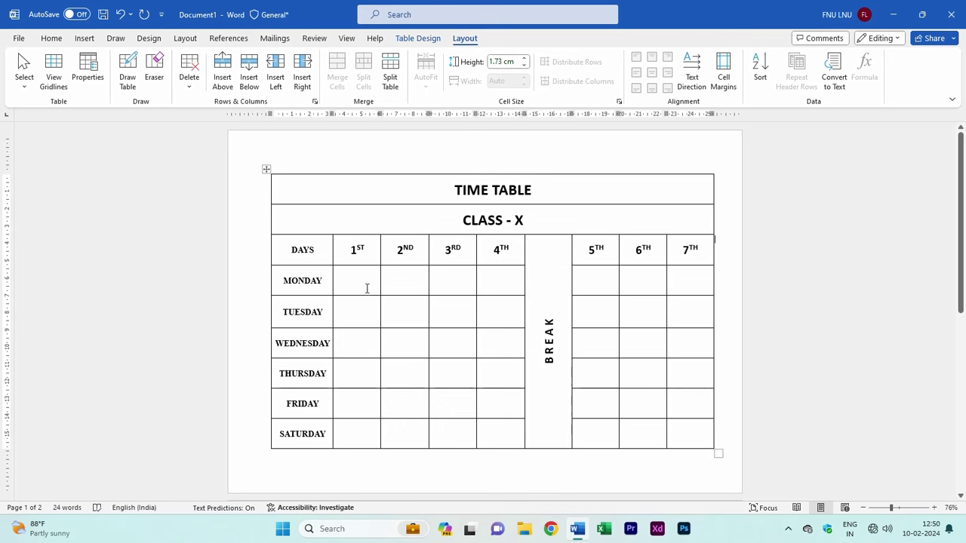
Merge the Monday–Saturday 1ST period cells into one and type TAMIL in it.
{"action": "left_click_drag", "start_coordinate": [363, 280], "coordinate": [360, 423]}
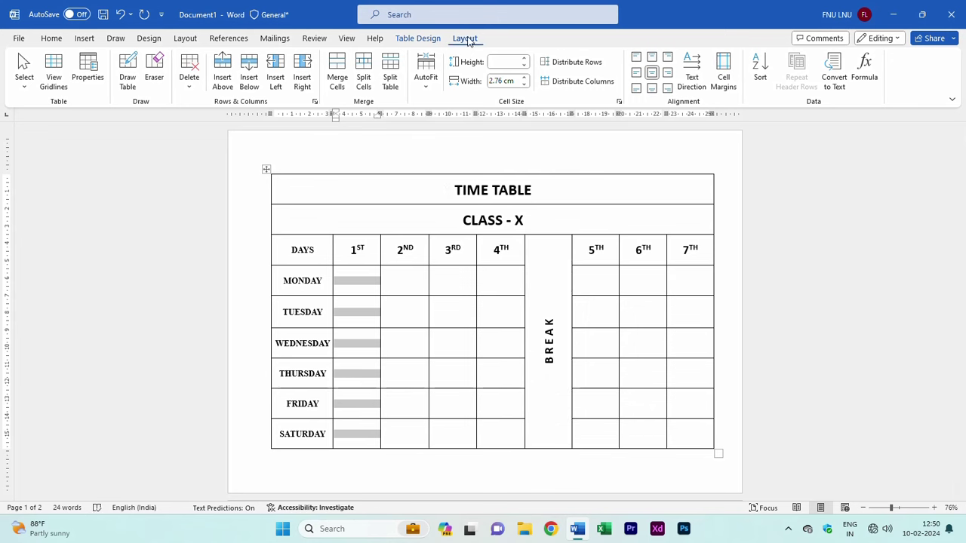
{"action": "left_click", "coordinate": [339, 75]}
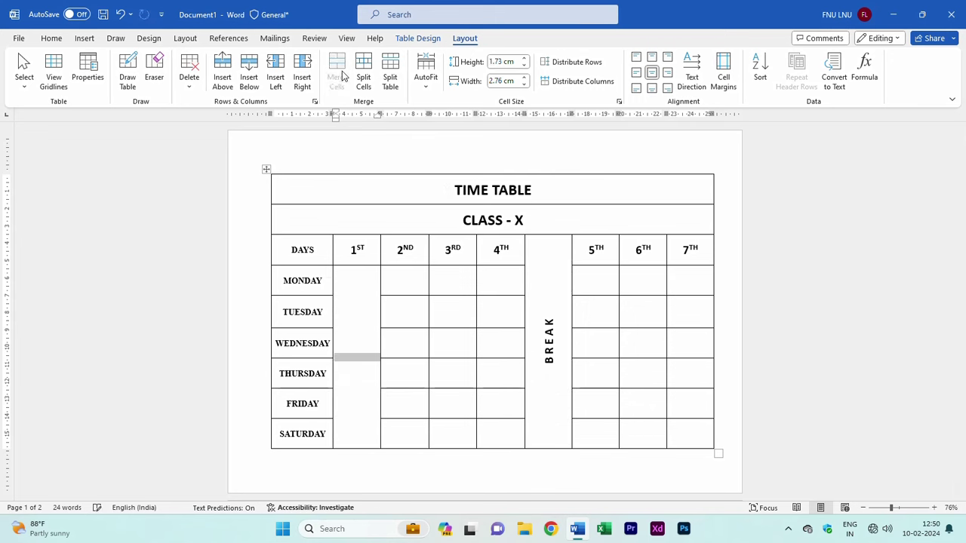
{"action": "left_click", "coordinate": [358, 366]}
{"action": "type", "text": "Ta"}
{"action": "type", "text": "IL"}
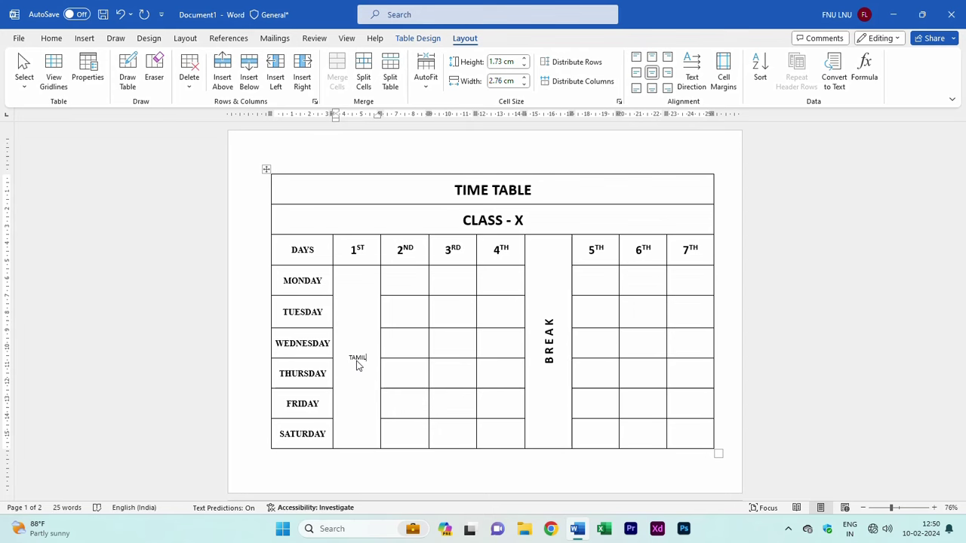
{"action": "key", "text": "ctrl+a"}
{"action": "left_click", "coordinate": [359, 364]}
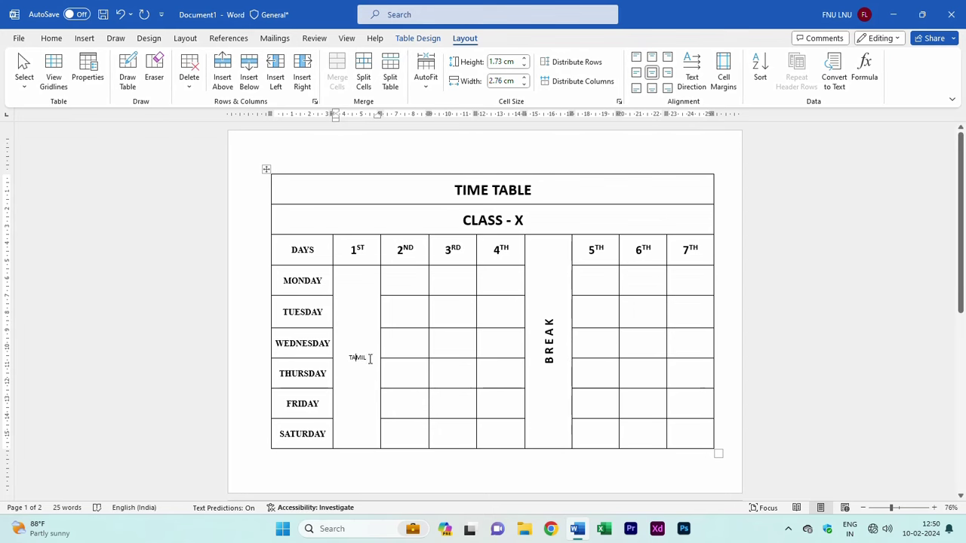
{"action": "double_click", "coordinate": [357, 358]}
Make TAMIL bold at size 16, written vertically bottom to top.
{"action": "left_click", "coordinate": [54, 38]}
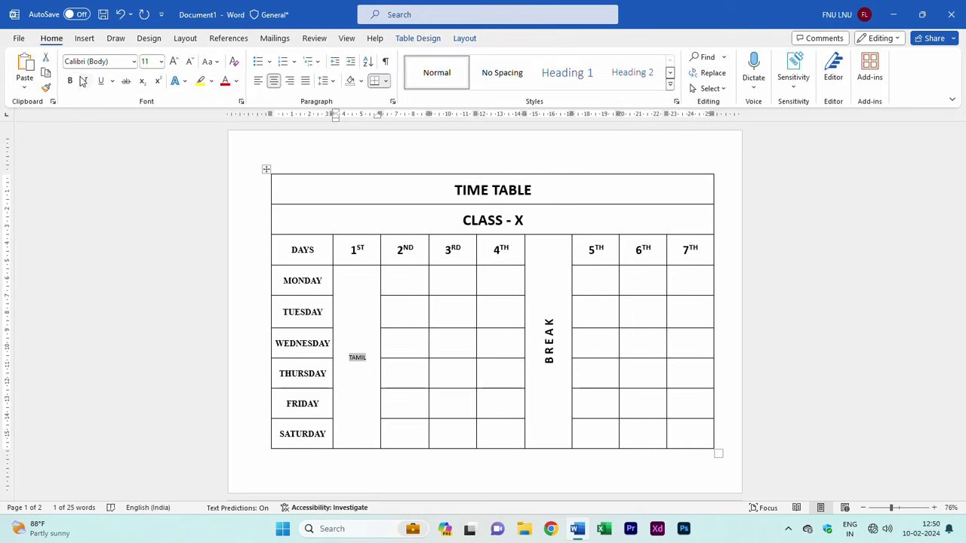
{"action": "left_click", "coordinate": [174, 63]}
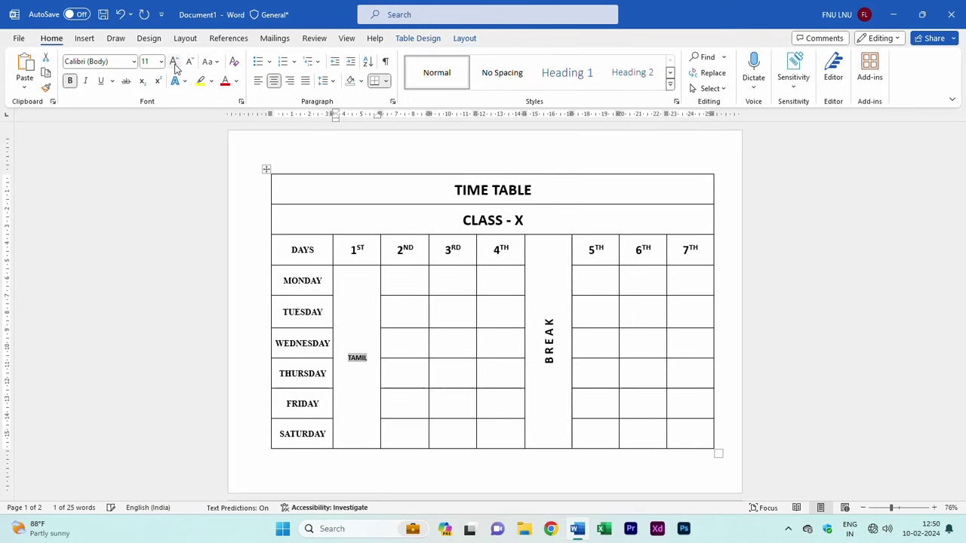
{"action": "left_click", "coordinate": [174, 62]}
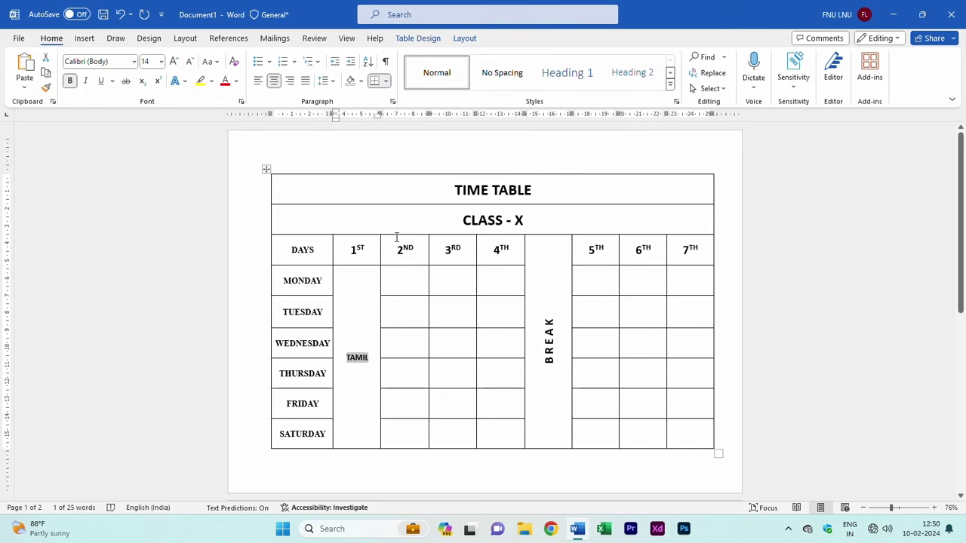
{"action": "left_click", "coordinate": [176, 64]}
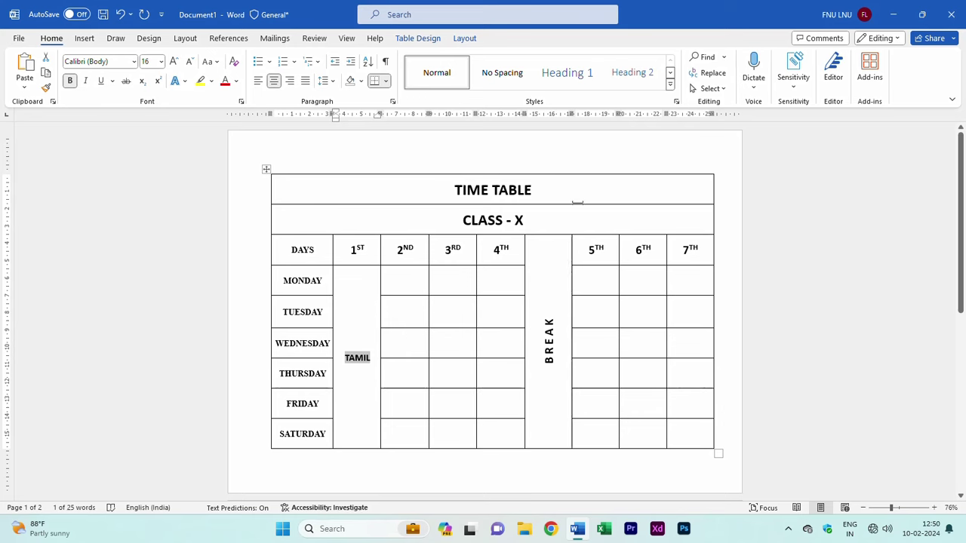
{"action": "left_click", "coordinate": [464, 38]}
{"action": "left_click", "coordinate": [693, 66]}
{"action": "left_click", "coordinate": [694, 67]}
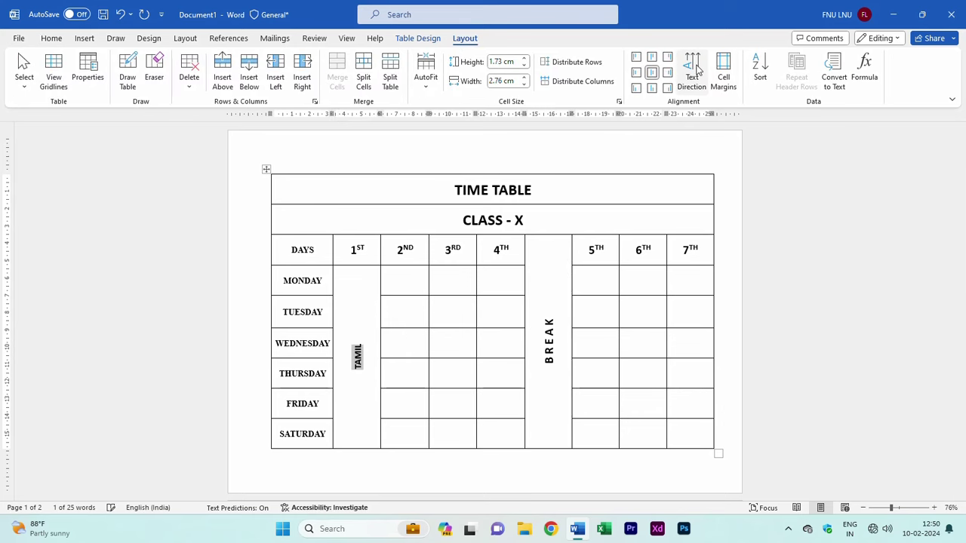
Raise the font size of the 2ND–4TH period cells for all days to 14.
{"action": "left_click_drag", "start_coordinate": [410, 278], "coordinate": [491, 436]}
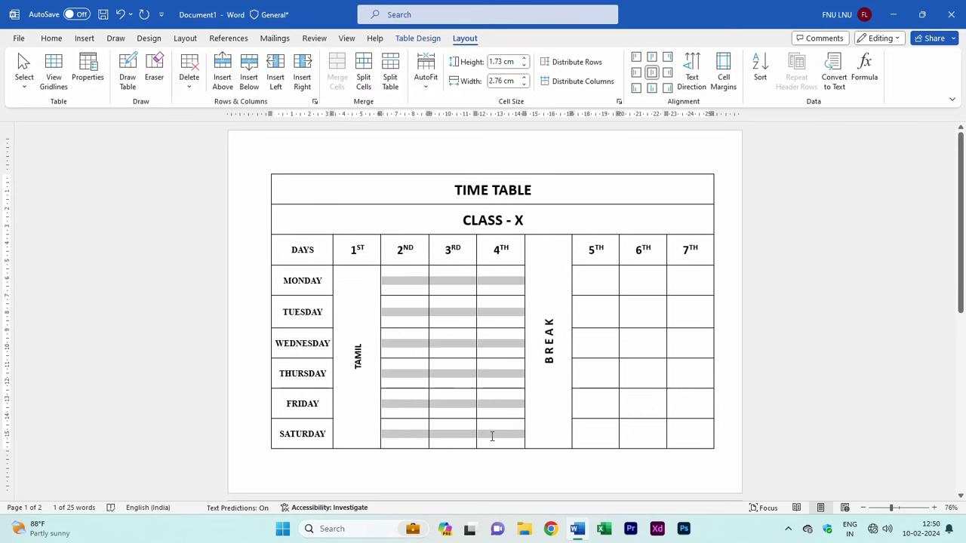
{"action": "left_click", "coordinate": [52, 38]}
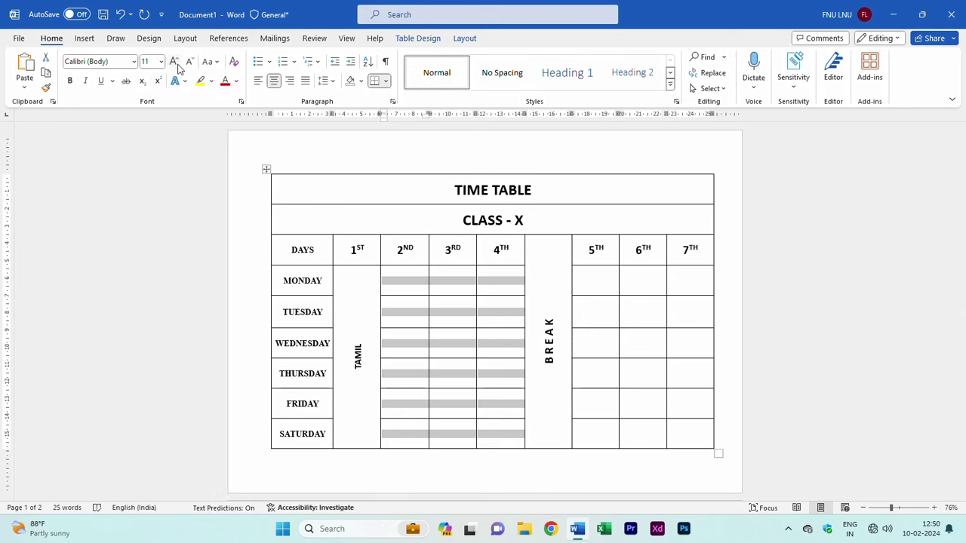
{"action": "left_click", "coordinate": [173, 61]}
{"action": "left_click", "coordinate": [174, 61]}
{"action": "left_click_drag", "start_coordinate": [585, 280], "coordinate": [695, 436]}
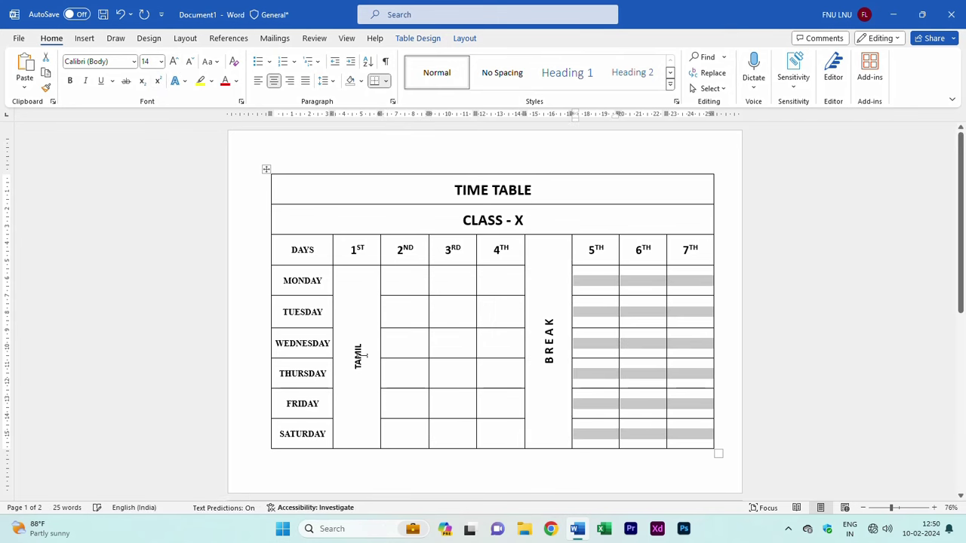
{"action": "left_click_drag", "start_coordinate": [395, 285], "coordinate": [410, 436]}
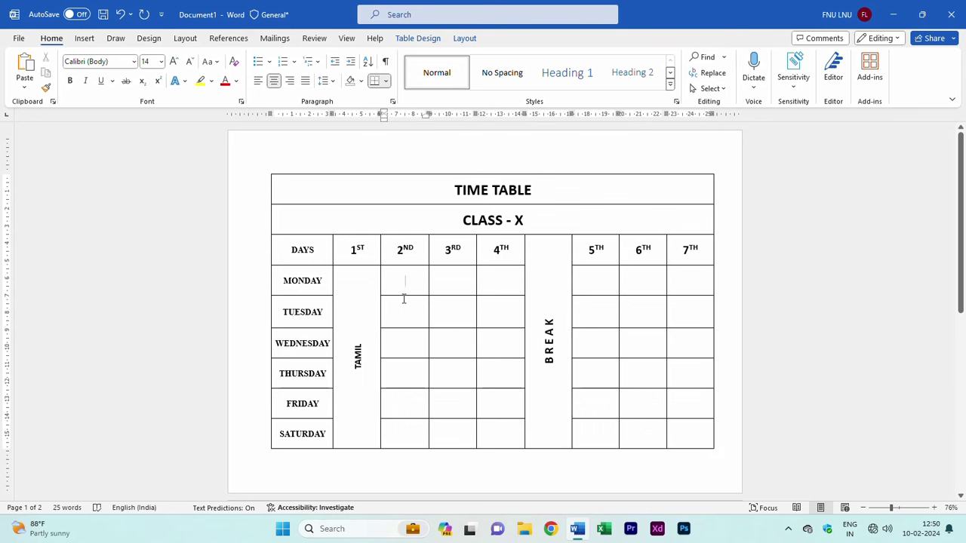
Merge the 2ND period cells into one and enter ENGLISH in bold.
{"action": "left_click", "coordinate": [465, 37]}
{"action": "left_click", "coordinate": [337, 73]}
{"action": "type", "text": "ENGLISH"}
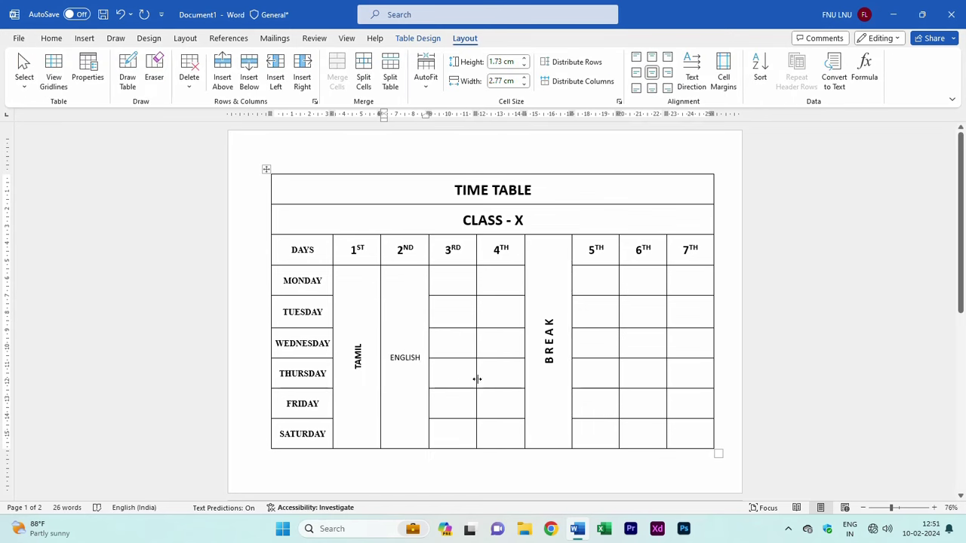
{"action": "left_click_drag", "start_coordinate": [389, 356], "coordinate": [418, 361]}
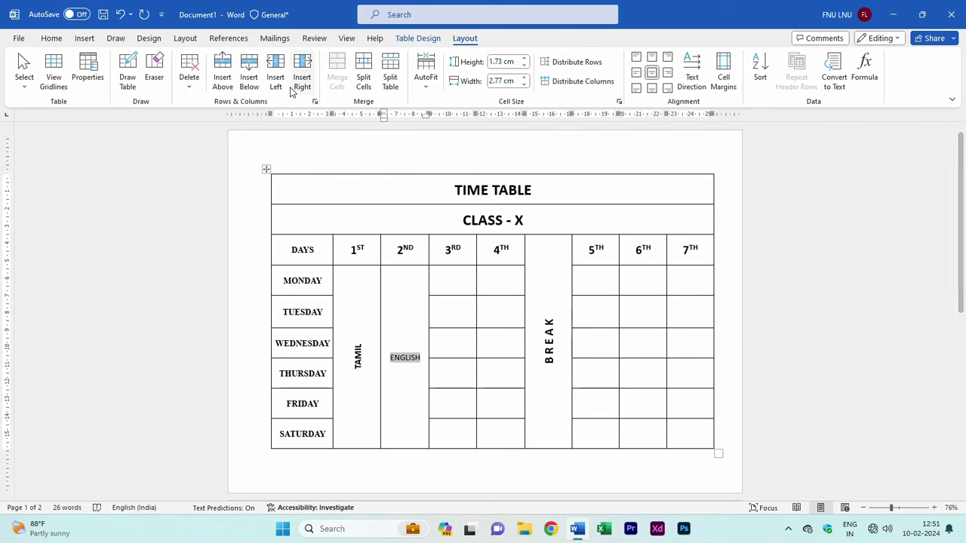
{"action": "left_click", "coordinate": [51, 38]}
{"action": "left_click", "coordinate": [69, 81]}
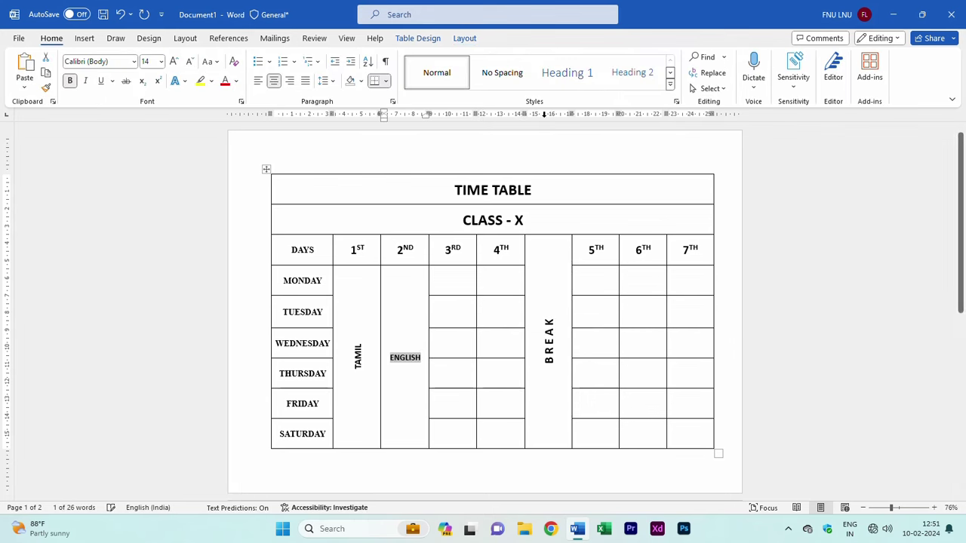
Rotate ENGLISH so it reads bottom to top, matching TAMIL.
{"action": "left_click", "coordinate": [466, 38]}
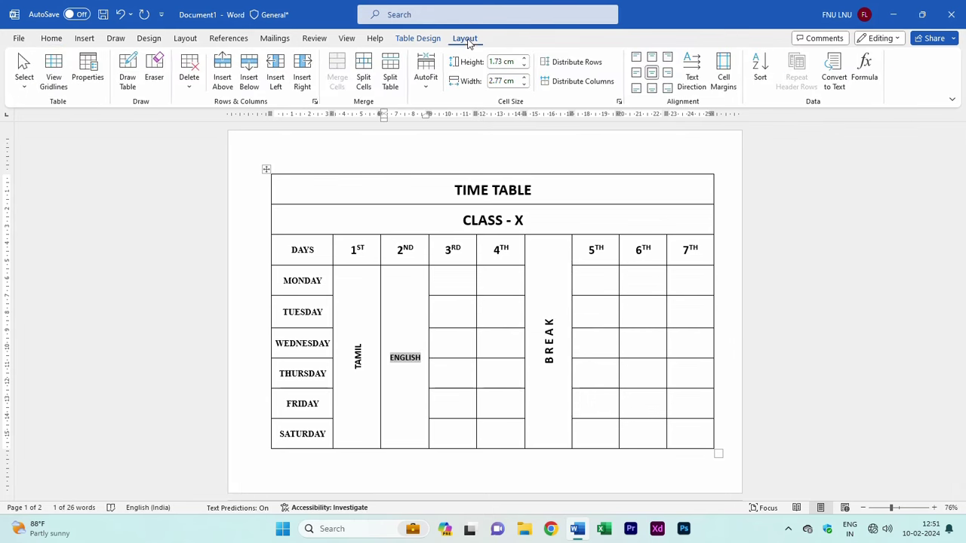
{"action": "left_click", "coordinate": [692, 70]}
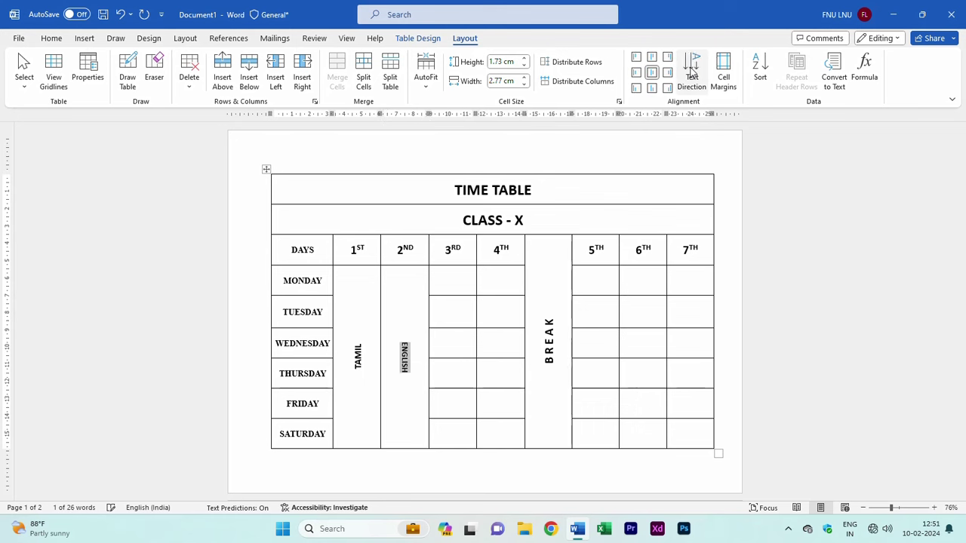
{"action": "left_click", "coordinate": [691, 70]}
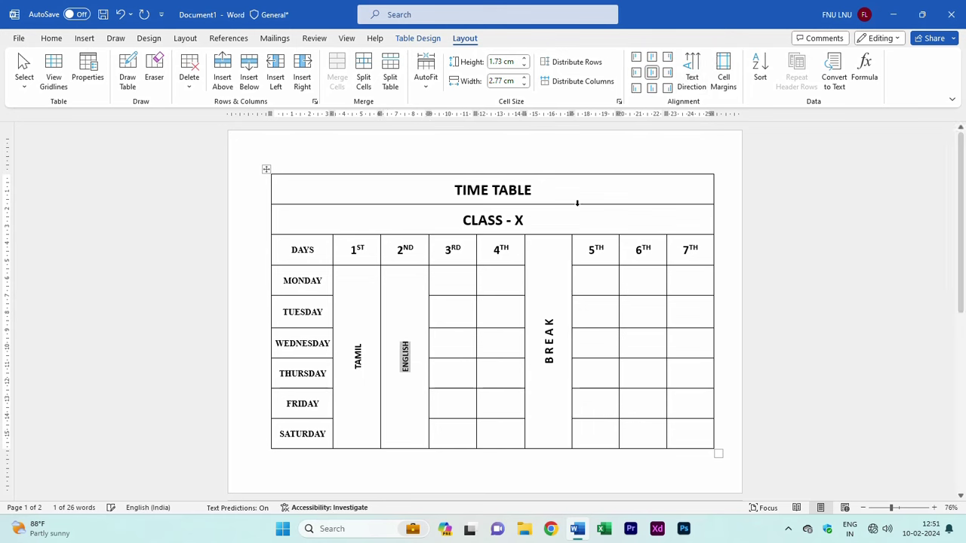
{"action": "left_click", "coordinate": [413, 310]}
{"action": "left_click", "coordinate": [51, 38]}
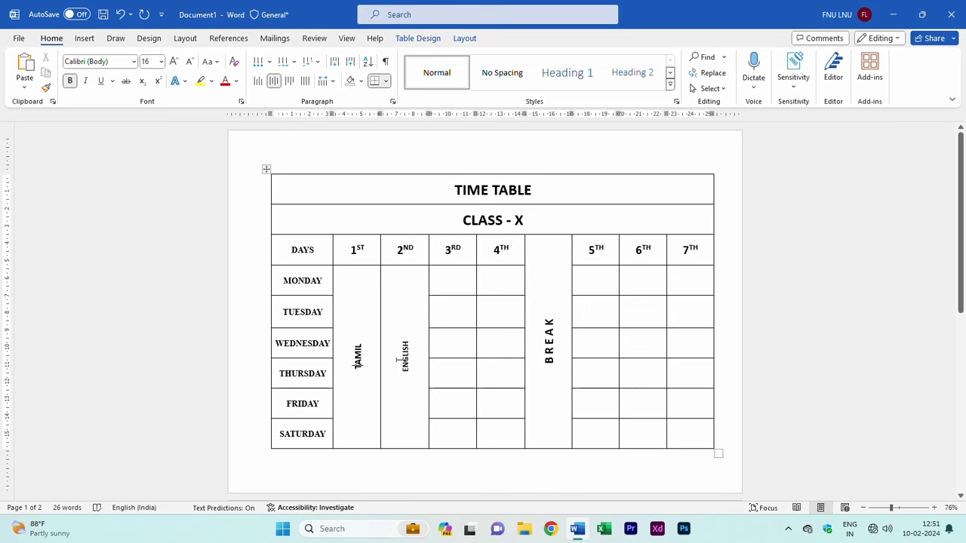
{"action": "left_click_drag", "start_coordinate": [404, 377], "coordinate": [402, 338]}
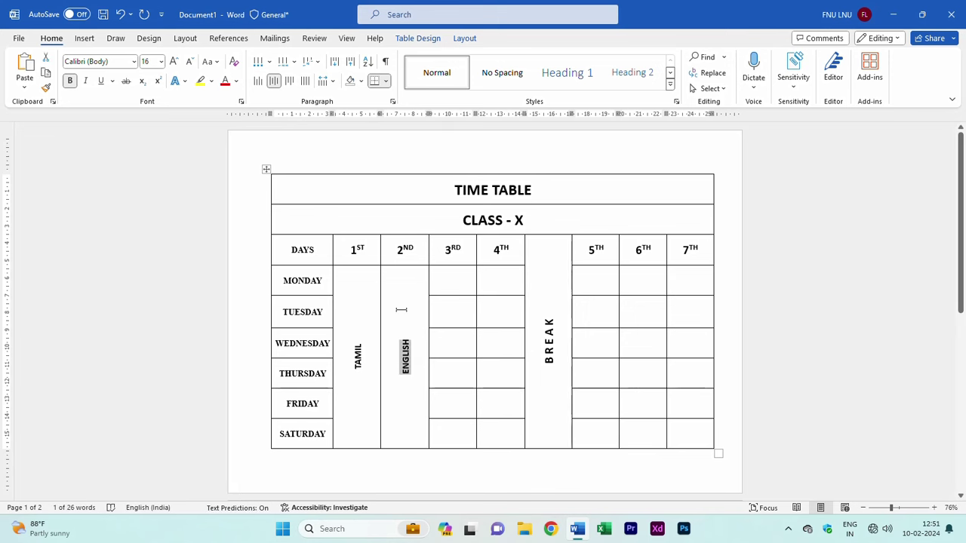
{"action": "left_click", "coordinate": [451, 277]}
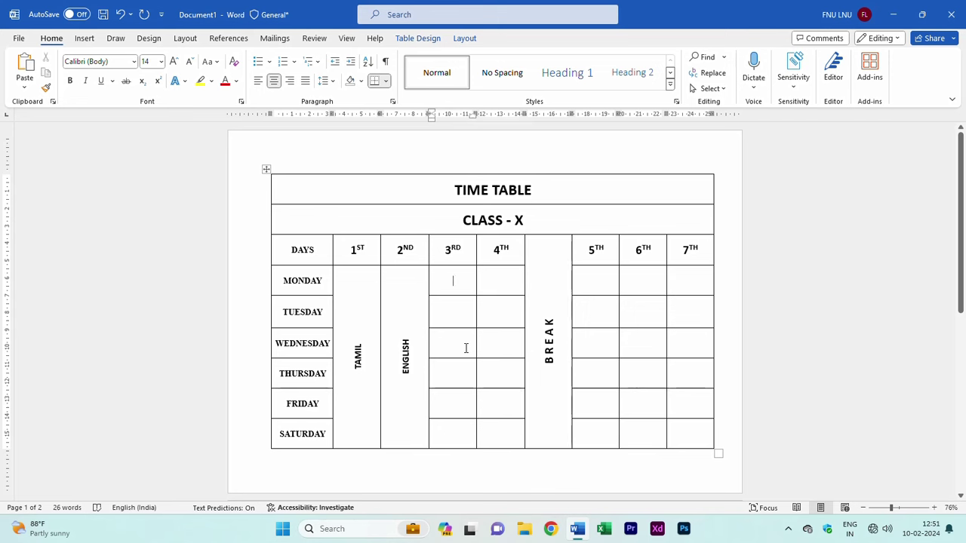
Fill Monday's 3RD–7TH periods with MATHS, PHYSICS, CHEMISTRY, COMPUTER and P.T.
{"action": "type", "text": "MATHS"}
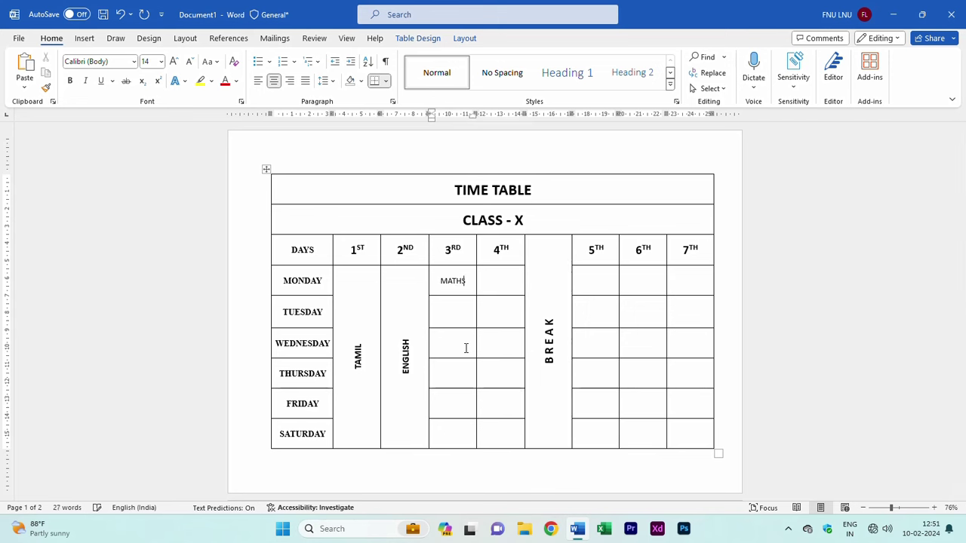
{"action": "key", "text": "Tab"}
{"action": "type", "text": "HYSICS"}
{"action": "key", "text": "Tab"}
{"action": "key", "text": "Tab"}
{"action": "type", "text": "MISTRY"}
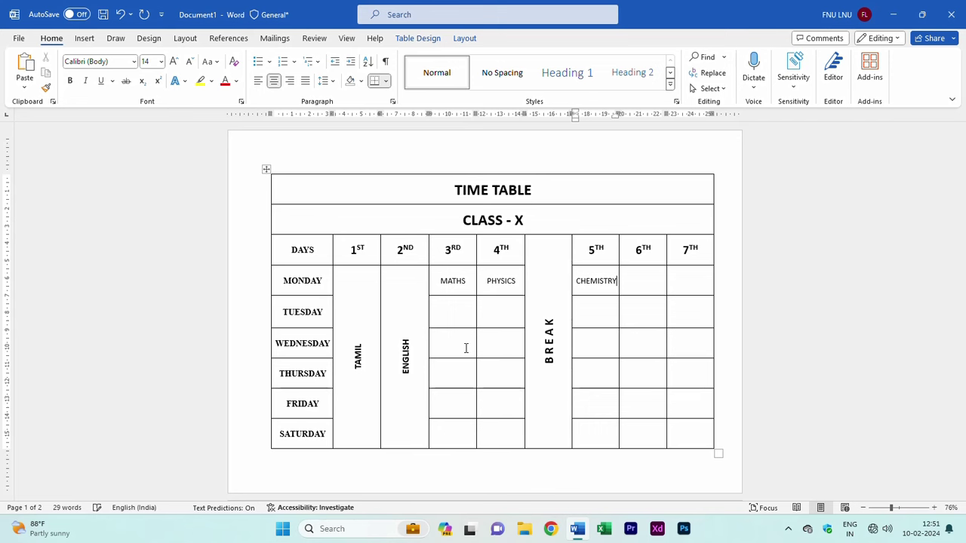
{"action": "key", "text": "Tab"}
{"action": "type", "text": "OMPUTER"}
{"action": "key", "text": "Tab"}
{"action": "type", "text": ".T"}
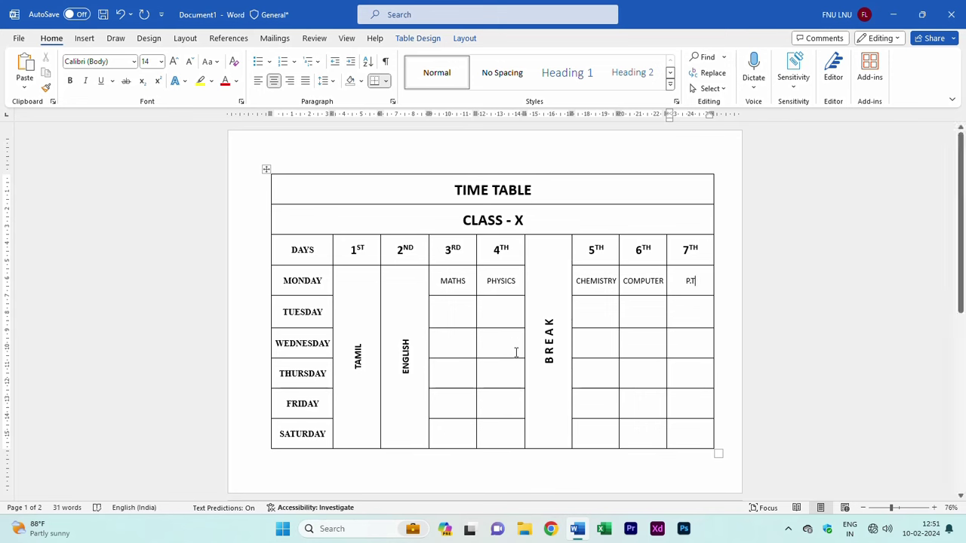
Ignore the grammar flag on Monday's P.T entry.
{"action": "left_click", "coordinate": [502, 335]}
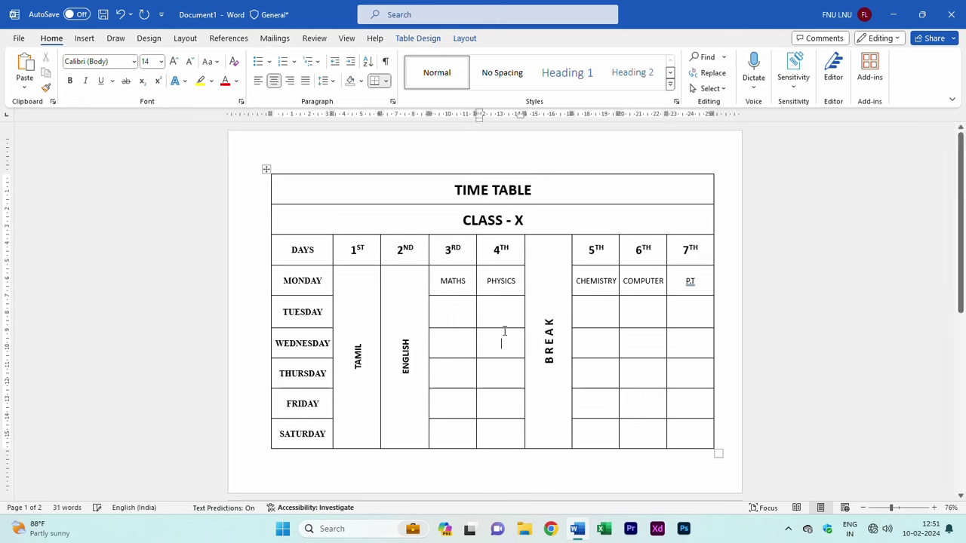
{"action": "left_click", "coordinate": [690, 280]}
{"action": "left_click", "coordinate": [690, 281]}
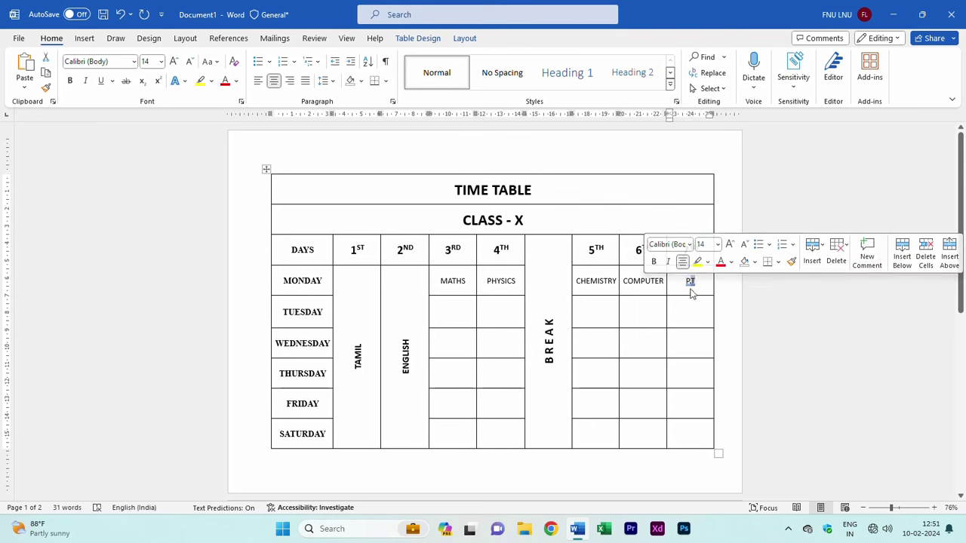
{"action": "left_click", "coordinate": [690, 280]}
{"action": "left_click", "coordinate": [693, 352]}
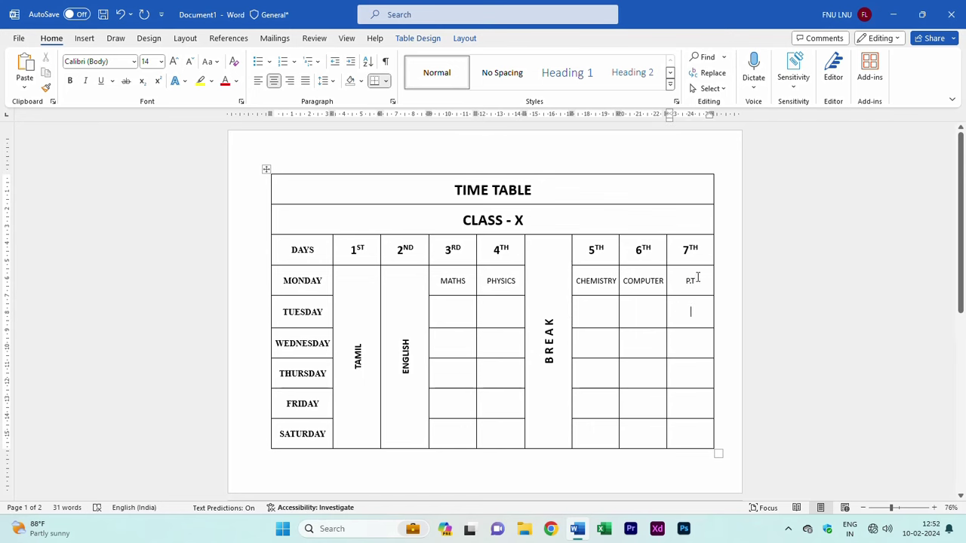
Paste P.T into Tuesday, Thursday, Saturday 6TH and Wednesday, Friday 7TH periods.
{"action": "double_click", "coordinate": [691, 281]}
{"action": "key", "text": "ctrl+c"}
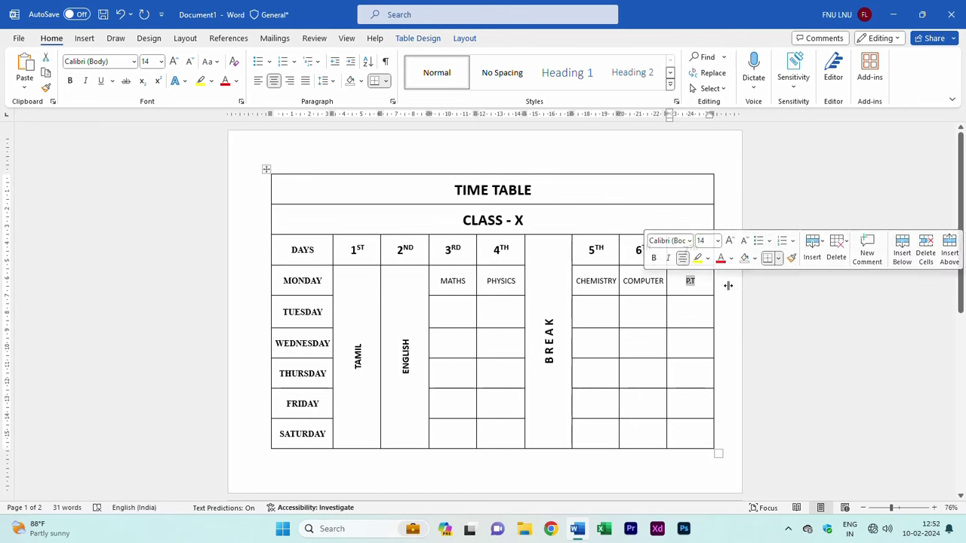
{"action": "left_click", "coordinate": [644, 316]}
{"action": "key", "text": "ctrl+v"}
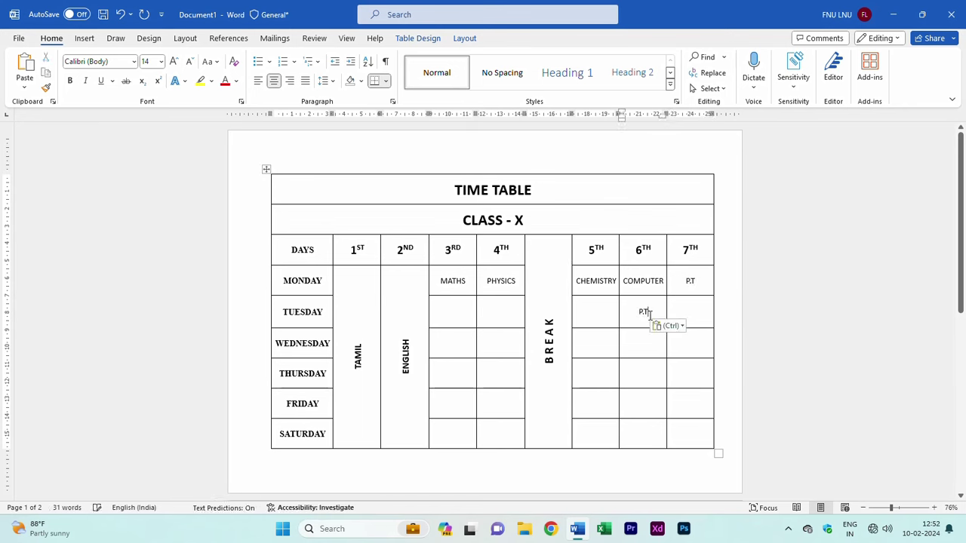
{"action": "left_click", "coordinate": [690, 341]}
{"action": "key", "text": "ctrl+v"}
{"action": "left_click", "coordinate": [641, 375]}
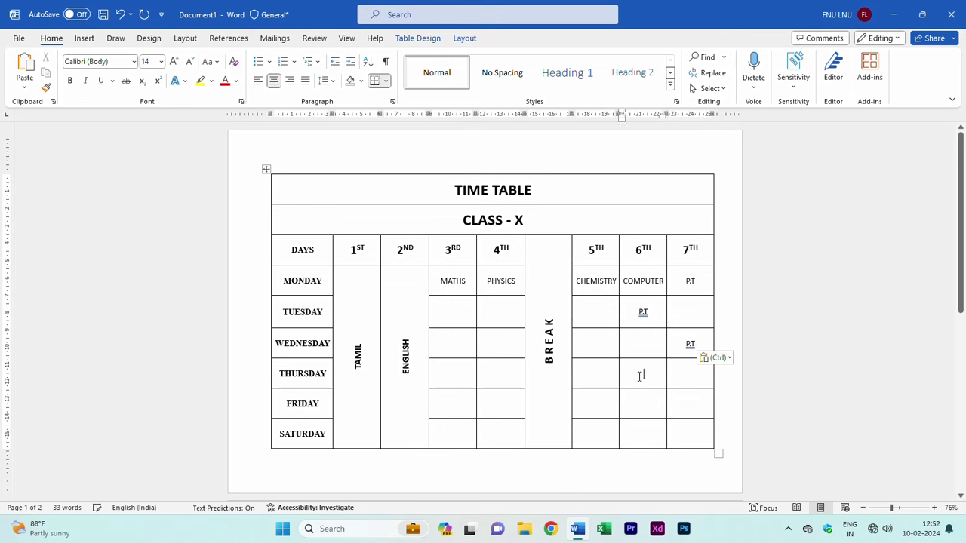
{"action": "key", "text": "ctrl+v"}
{"action": "left_click", "coordinate": [690, 407]}
{"action": "key", "text": "ctrl+v"}
{"action": "left_click", "coordinate": [663, 436]}
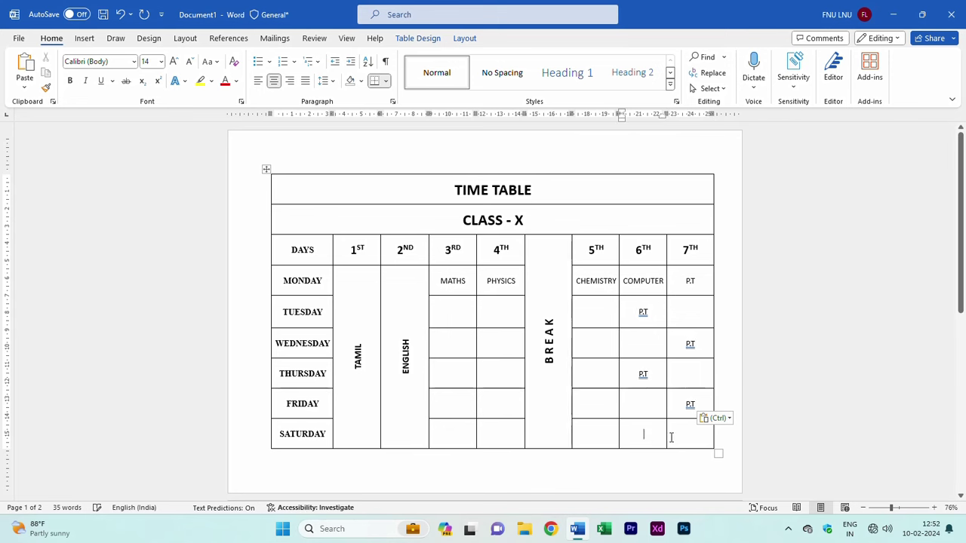
{"action": "key", "text": "ctrl+v"}
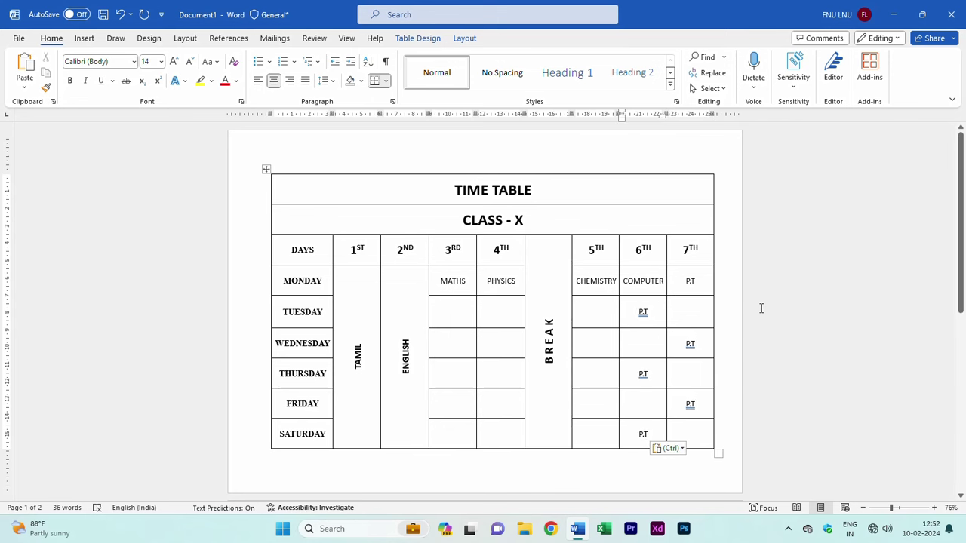
Ignore the grammar flags on the five pasted P.T entries, Tuesday to Saturday.
{"action": "double_click", "coordinate": [644, 316]}
{"action": "left_click", "coordinate": [644, 317]}
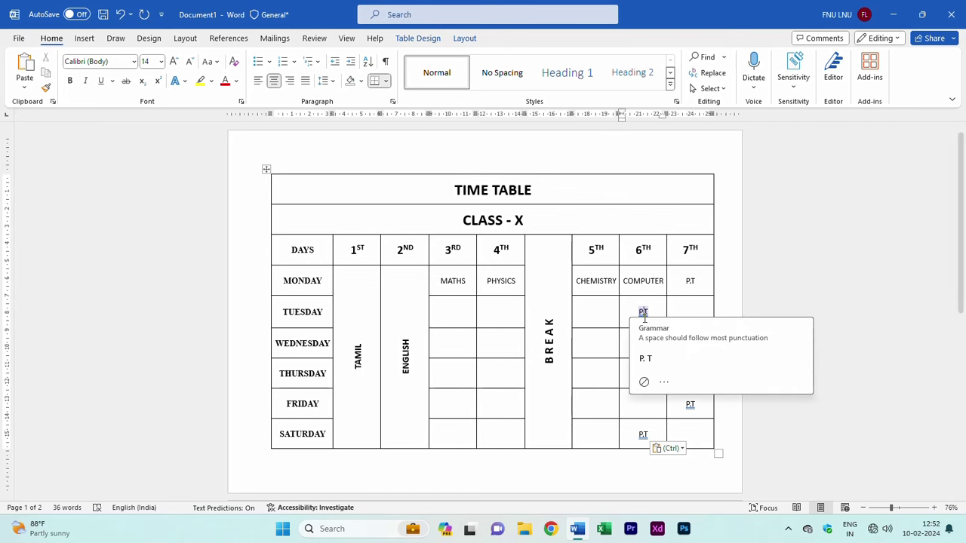
{"action": "left_click", "coordinate": [643, 381]}
{"action": "left_click", "coordinate": [693, 353]}
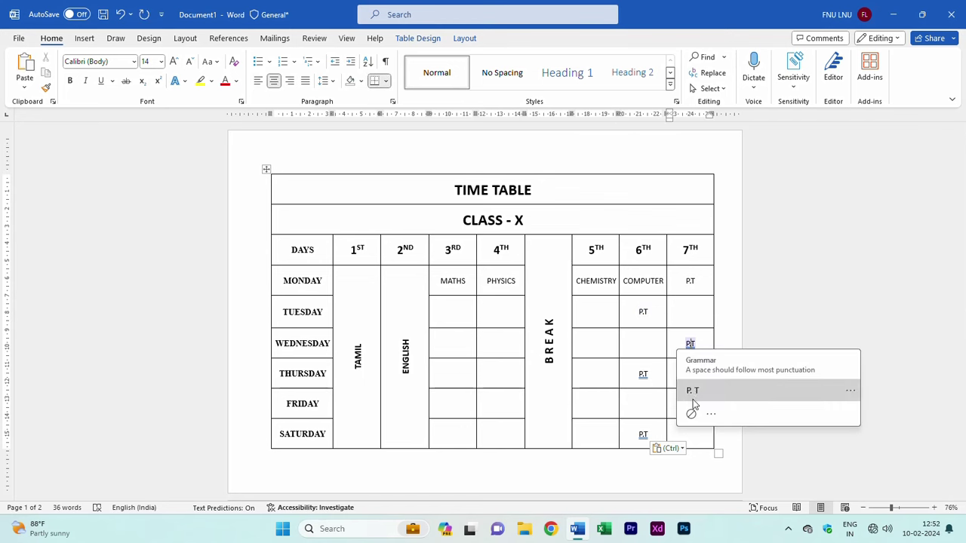
{"action": "left_click", "coordinate": [691, 417]}
{"action": "left_click", "coordinate": [643, 375]}
{"action": "left_click", "coordinate": [655, 449]}
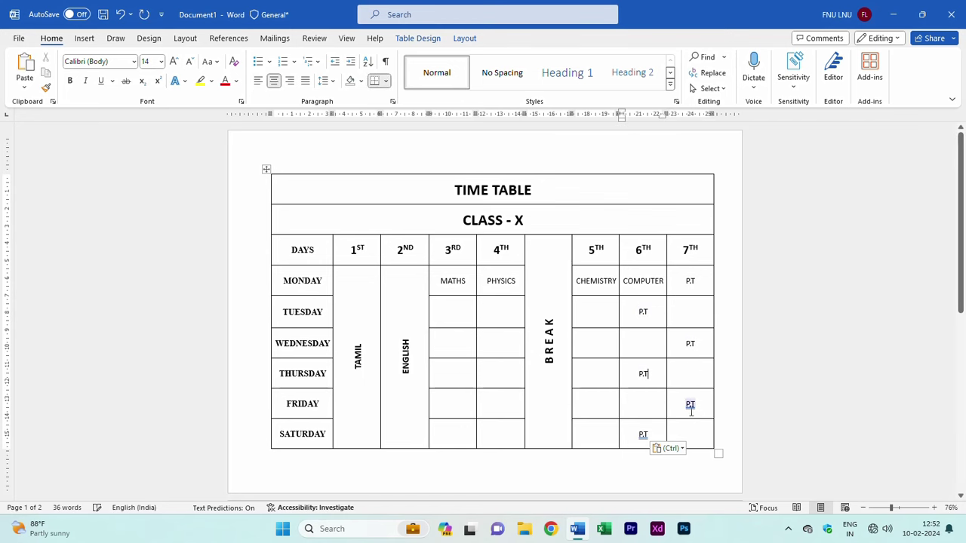
{"action": "left_click", "coordinate": [689, 406]}
{"action": "left_click", "coordinate": [693, 459]}
{"action": "left_click", "coordinate": [648, 449]}
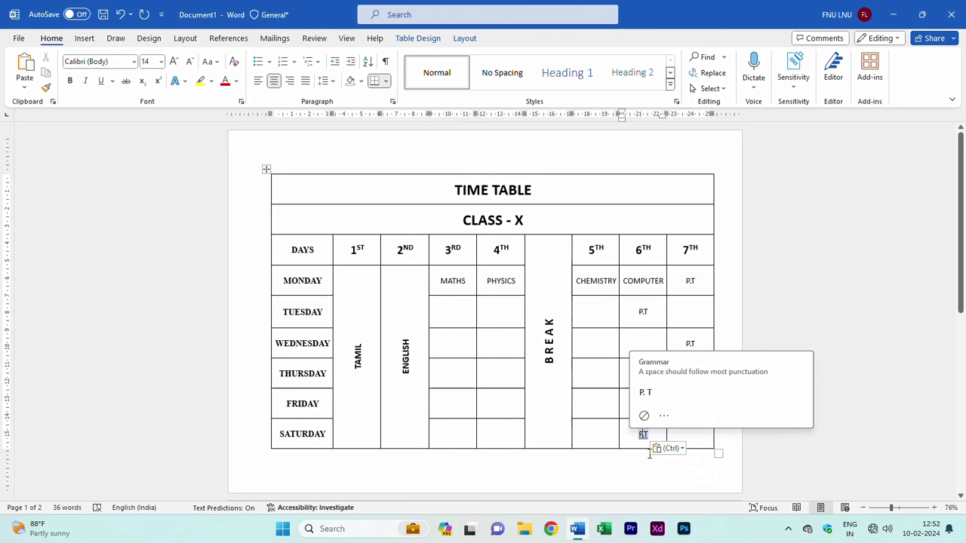
{"action": "left_click", "coordinate": [644, 416]}
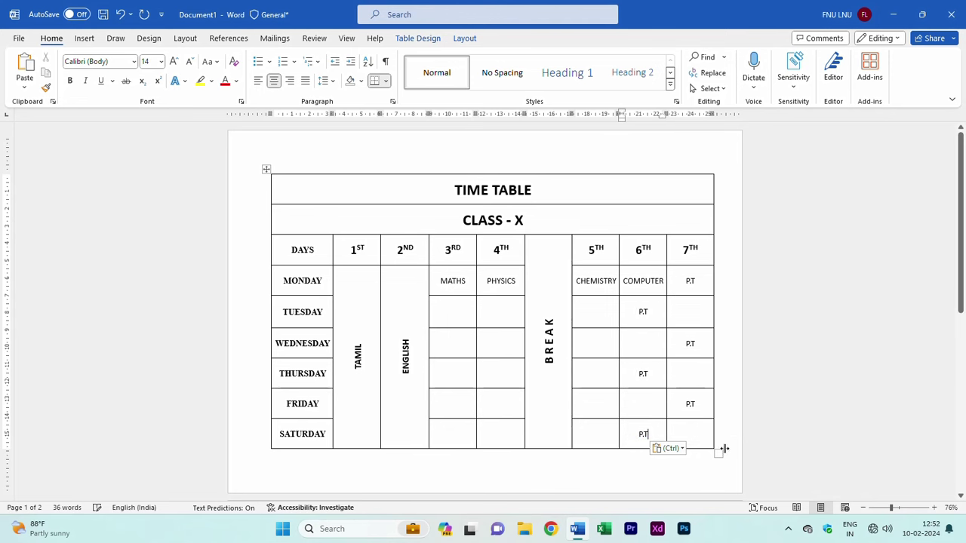
Copy COMPUTER into Tuesday, Thursday, Saturday 7TH and Wednesday, Friday 6TH periods.
{"action": "double_click", "coordinate": [644, 280]}
{"action": "key", "text": "ctrl+c"}
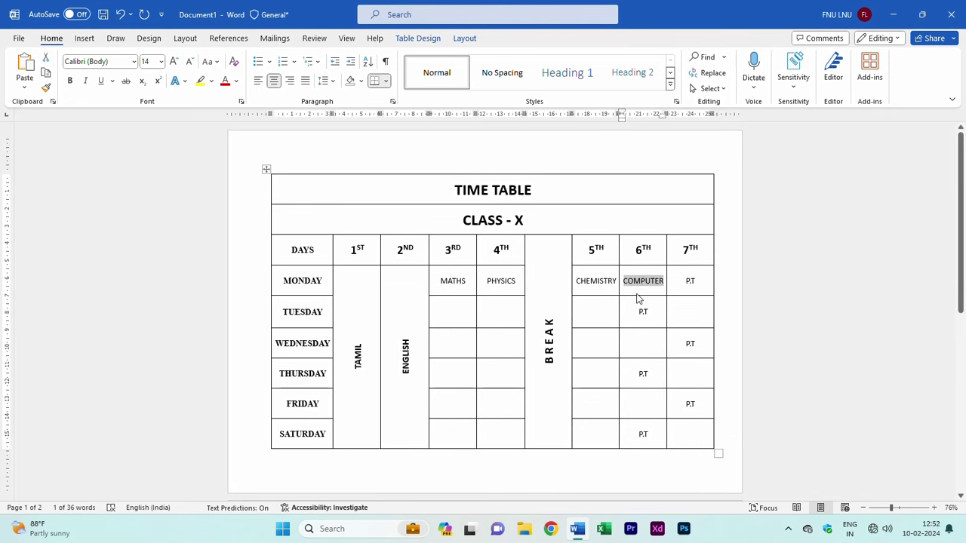
{"action": "left_click", "coordinate": [690, 309]}
{"action": "key", "text": "ctrl+v"}
{"action": "left_click", "coordinate": [640, 341]}
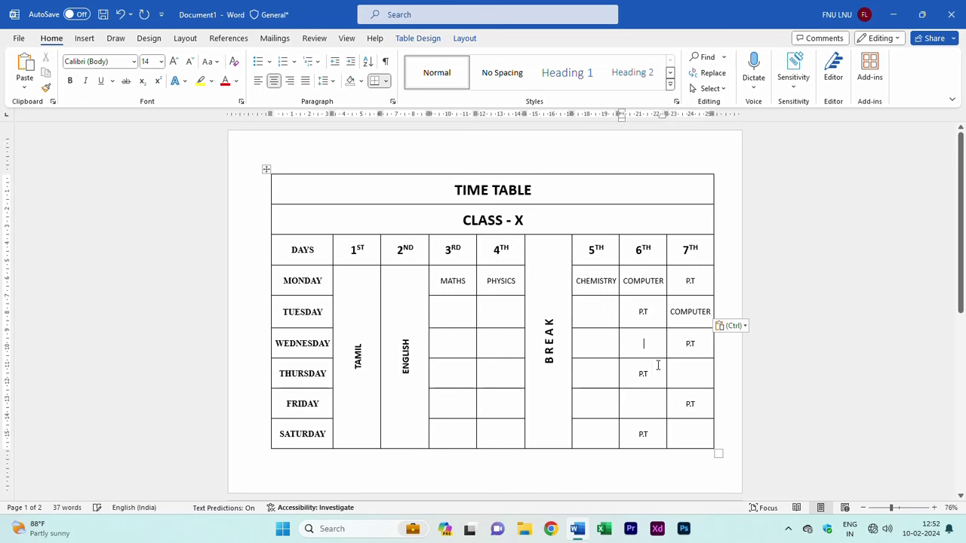
{"action": "key", "text": "ctrl+v"}
{"action": "left_click", "coordinate": [692, 377]}
{"action": "key", "text": "ctrl+v"}
{"action": "left_click", "coordinate": [645, 409]}
{"action": "key", "text": "ctrl+v"}
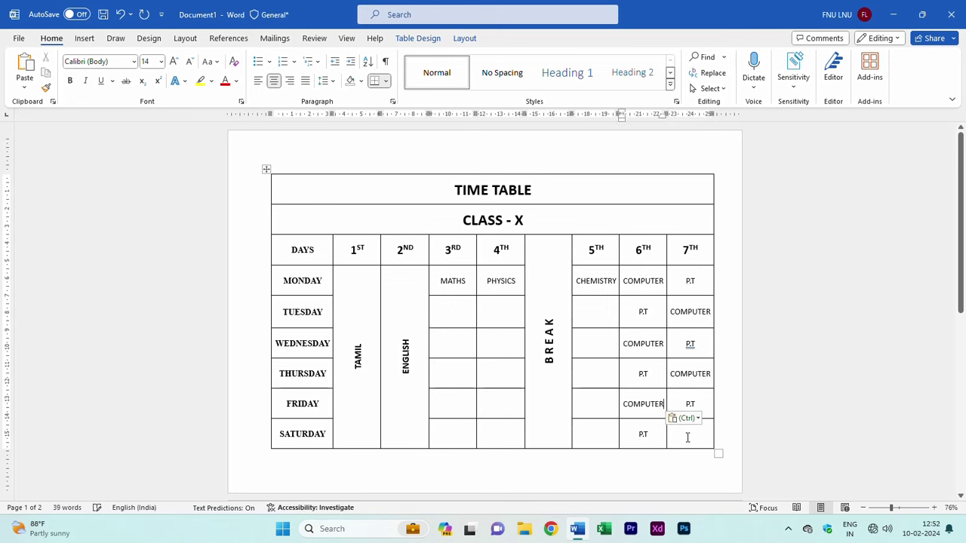
{"action": "left_click", "coordinate": [689, 435]}
{"action": "key", "text": "ctrl+v"}
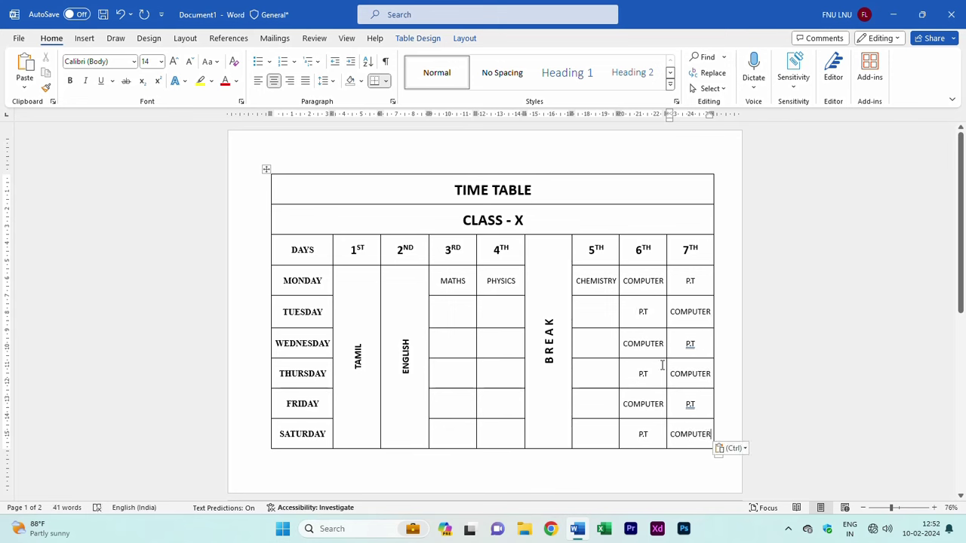
Ignore the grammar flags on Wednesday's and Friday's P.T entries.
{"action": "left_click", "coordinate": [689, 345]}
{"action": "left_click", "coordinate": [689, 414]}
{"action": "left_click", "coordinate": [690, 405]}
{"action": "left_click", "coordinate": [690, 472]}
{"action": "left_click", "coordinate": [768, 369]}
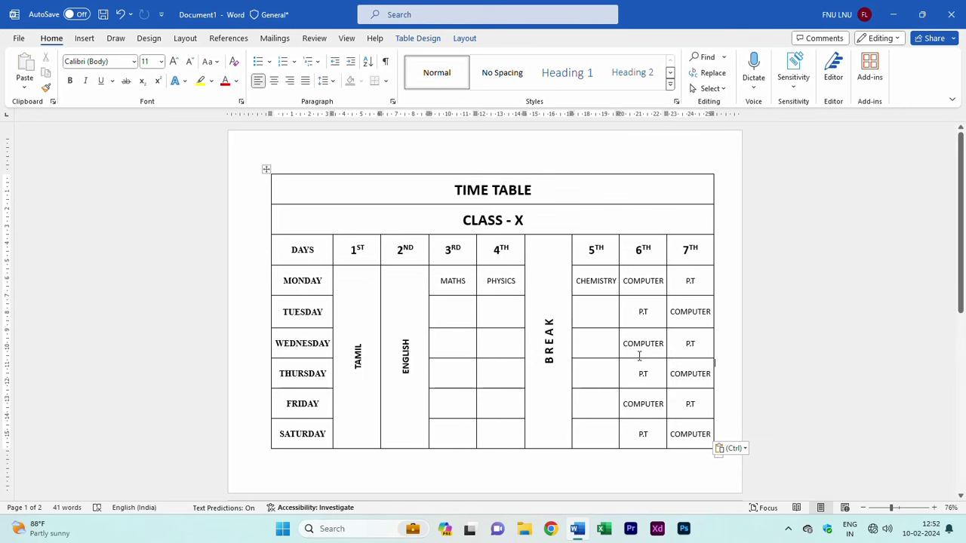
Paste CHEMISTRY into Tuesday 4TH, Wednesday 3RD, Thursday 5TH, Friday 4TH and Saturday 3RD.
{"action": "double_click", "coordinate": [597, 280]}
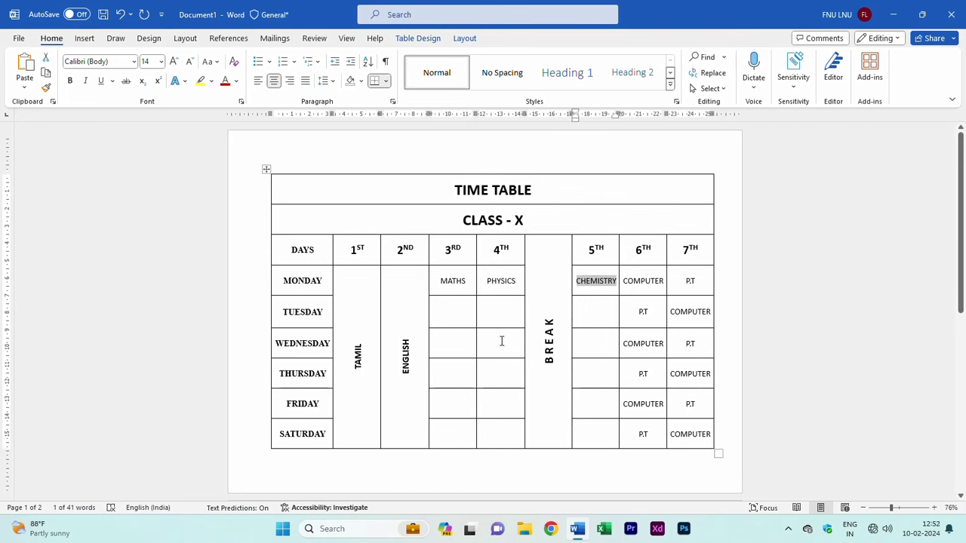
{"action": "left_click", "coordinate": [506, 312]}
{"action": "key", "text": "ctrl+v"}
{"action": "left_click", "coordinate": [456, 349]}
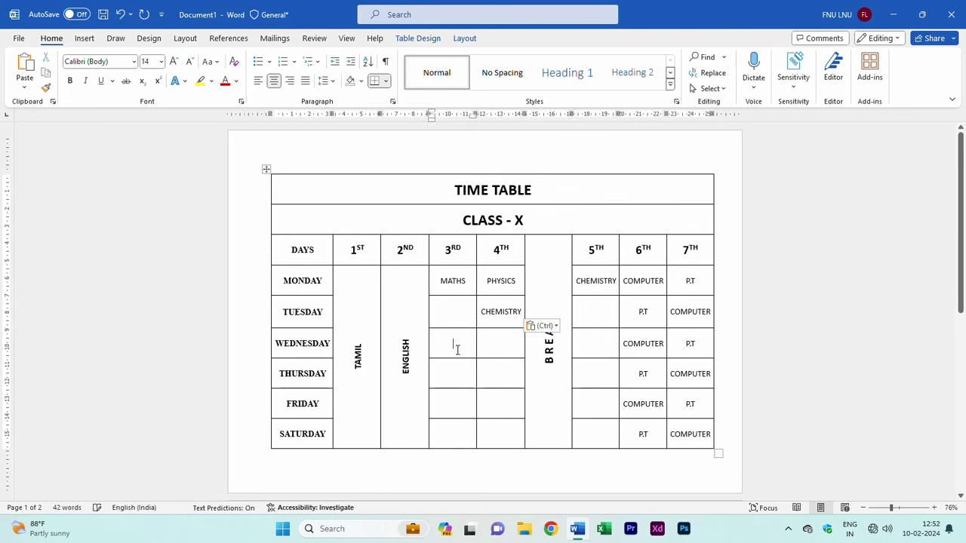
{"action": "key", "text": "ctrl+v"}
{"action": "left_click", "coordinate": [578, 376]}
{"action": "key", "text": "ctrl+v"}
{"action": "left_click", "coordinate": [496, 409]}
{"action": "key", "text": "ctrl+v"}
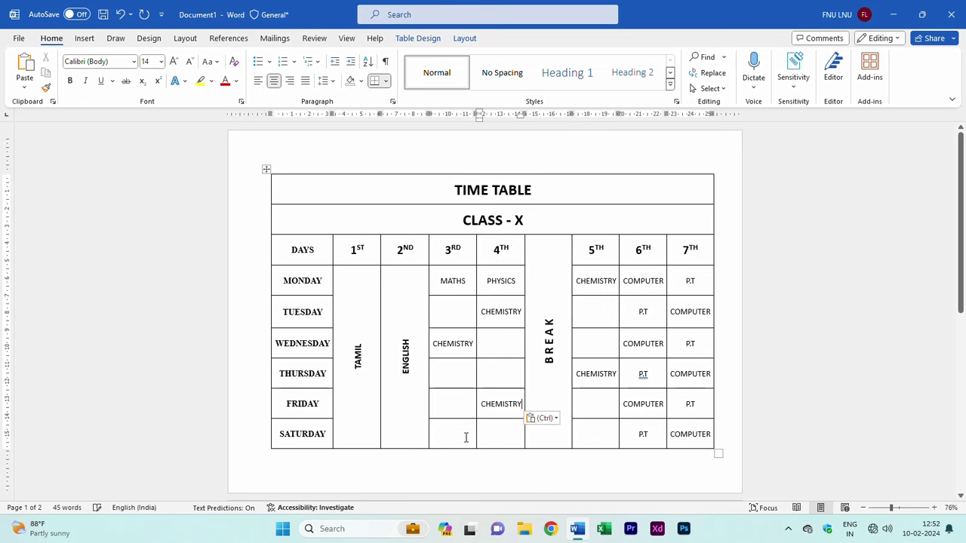
{"action": "left_click", "coordinate": [460, 438]}
{"action": "key", "text": "ctrl+v"}
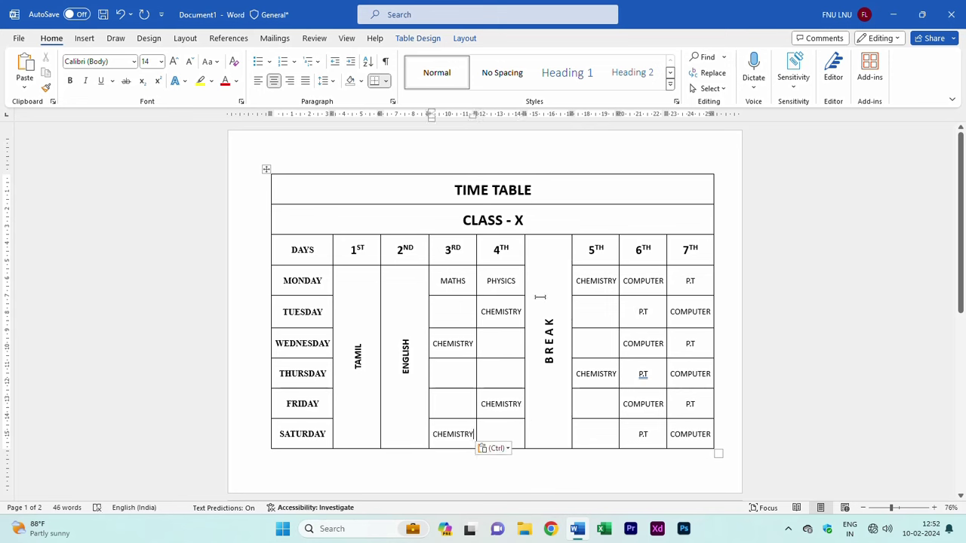
Copy PHYSICS into Tuesday 3RD, Wednesday 5TH, Thursday 4TH, Friday 5TH and Saturday 4TH.
{"action": "double_click", "coordinate": [504, 281]}
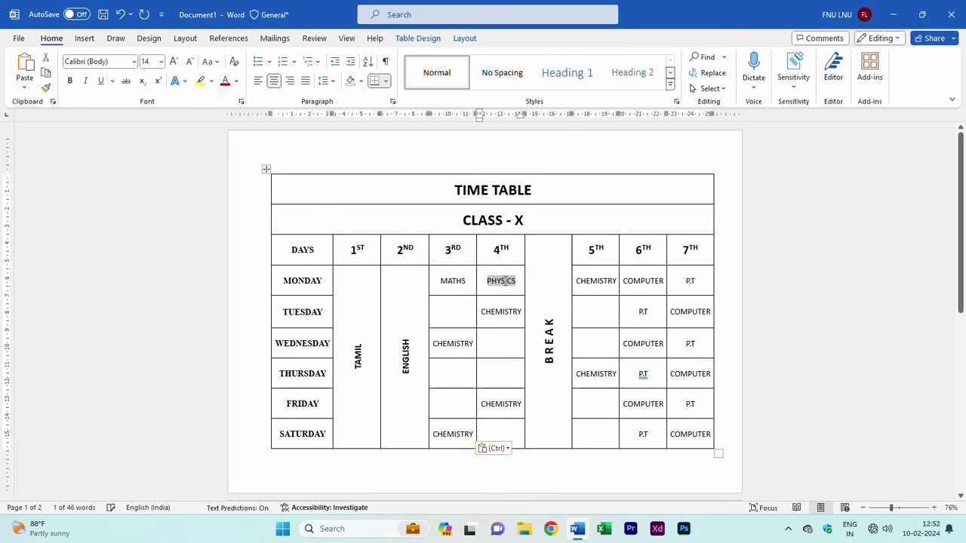
{"action": "key", "text": "ctrl+c"}
{"action": "left_click", "coordinate": [468, 311]}
{"action": "key", "text": "ctrl+v"}
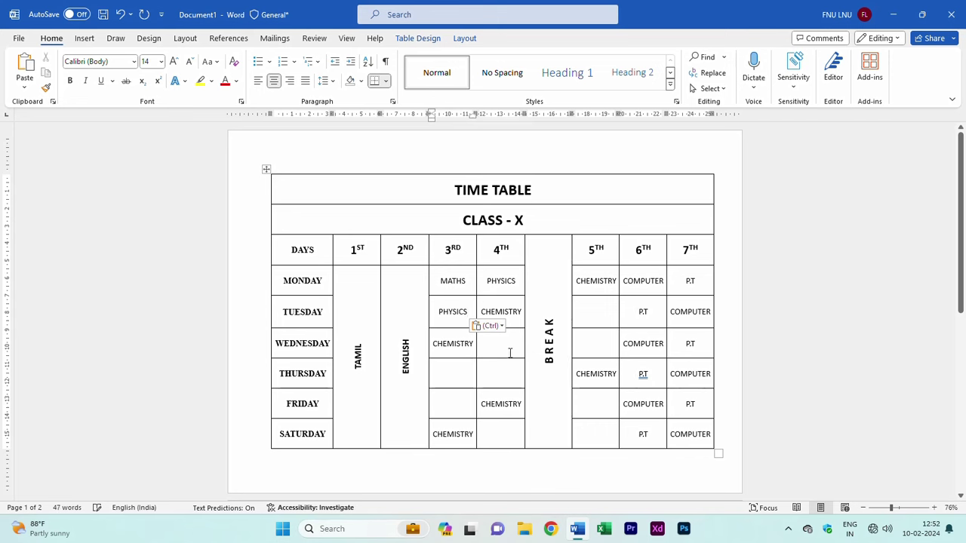
{"action": "left_click", "coordinate": [601, 345]}
{"action": "key", "text": "ctrl+v"}
{"action": "left_click", "coordinate": [509, 374]}
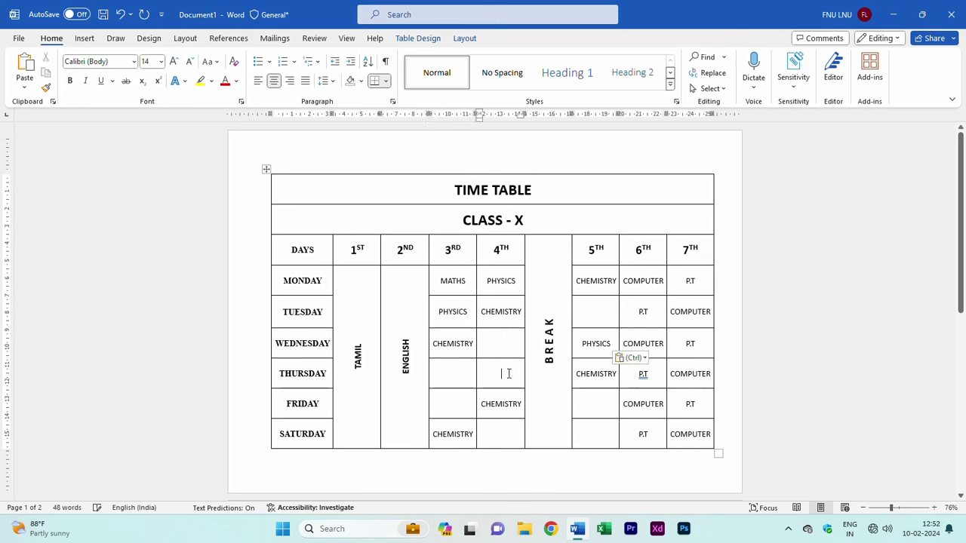
{"action": "key", "text": "ctrl+v"}
{"action": "left_click", "coordinate": [588, 402]}
{"action": "key", "text": "ctrl+v"}
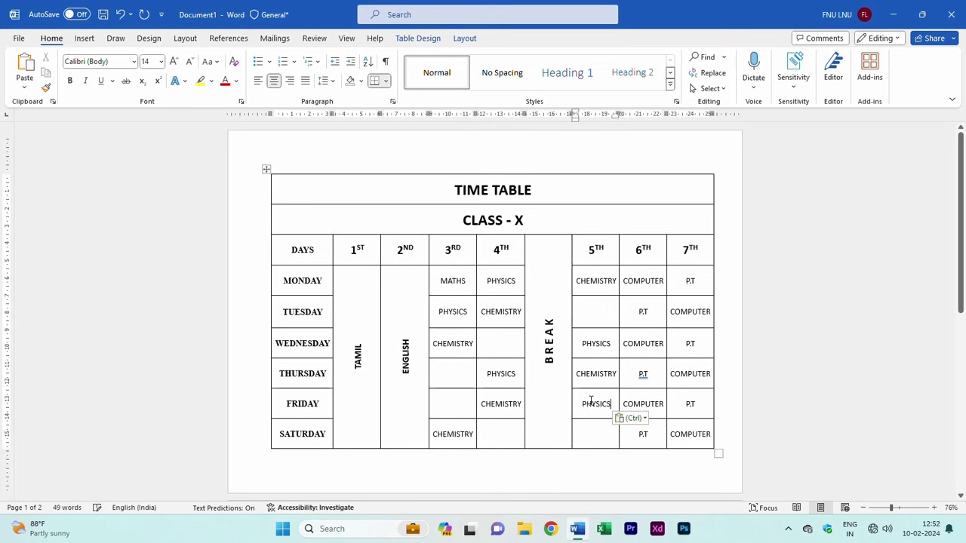
{"action": "left_click", "coordinate": [512, 438]}
{"action": "key", "text": "ctrl+v"}
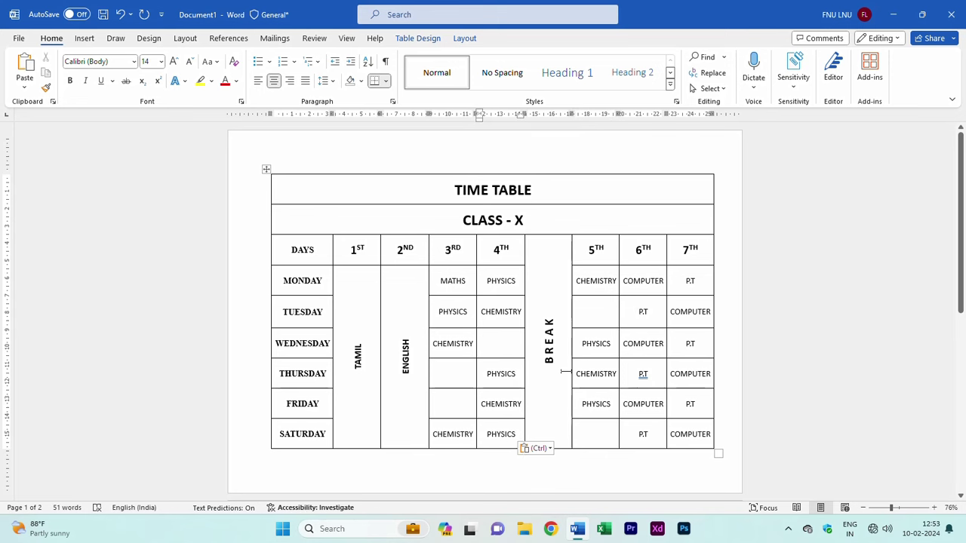
Copy MATHS into Tuesday 5TH, Wednesday 4TH, Thursday 3RD, Friday 3RD and Saturday 5TH.
{"action": "double_click", "coordinate": [457, 283]}
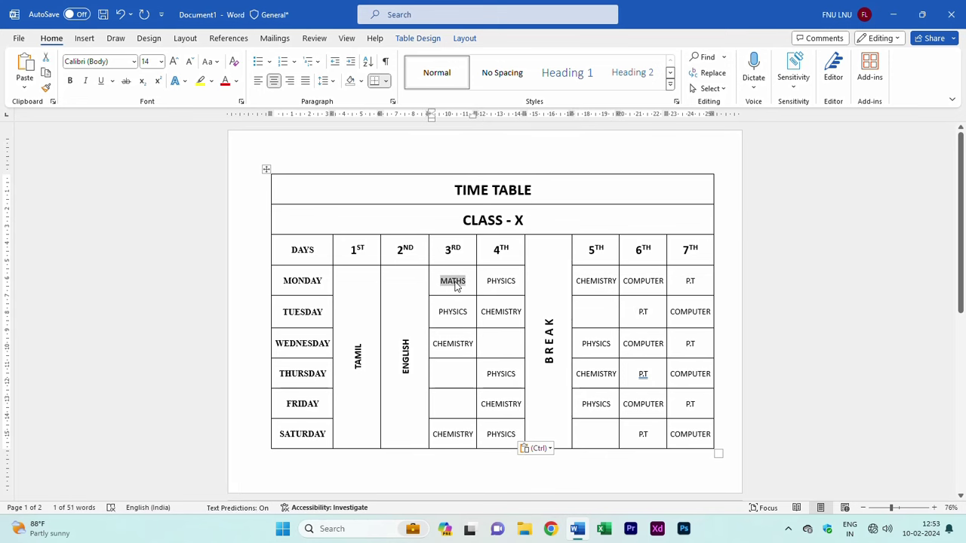
{"action": "key", "text": "ctrl+c"}
{"action": "left_click", "coordinate": [599, 314]}
{"action": "key", "text": "ctrl+v"}
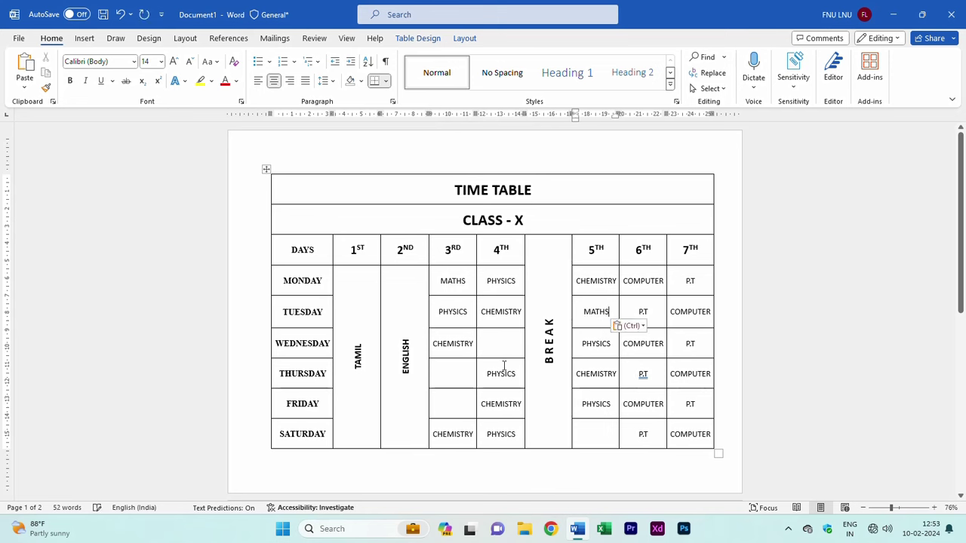
{"action": "left_click", "coordinate": [499, 343]}
{"action": "key", "text": "ctrl+v"}
{"action": "left_click", "coordinate": [466, 377]}
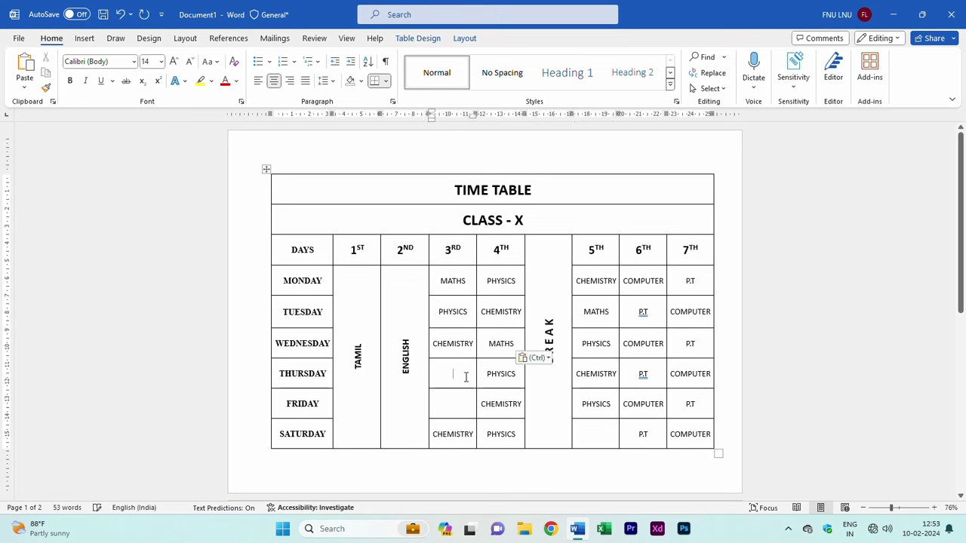
{"action": "key", "text": "ctrl+v"}
{"action": "key", "text": "ctrl+v"}
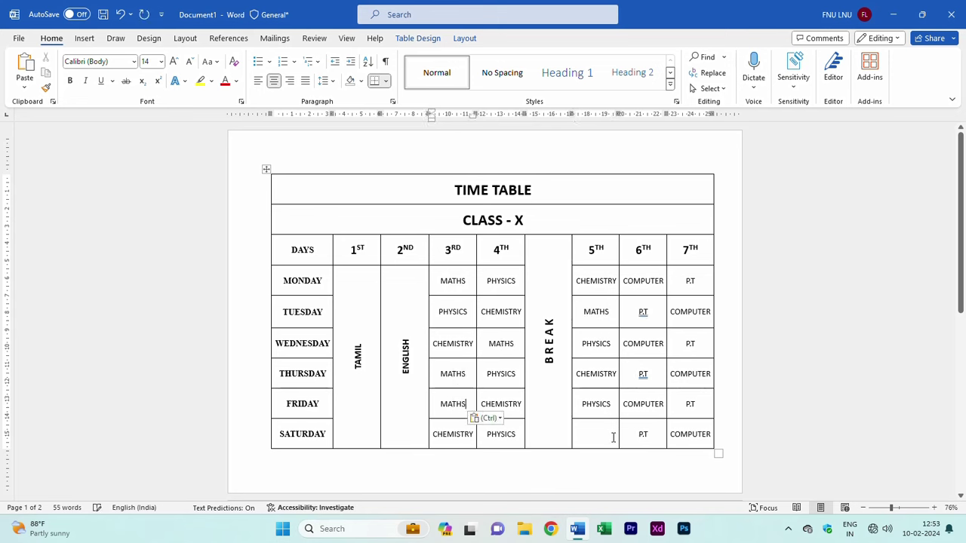
{"action": "left_click", "coordinate": [600, 436]}
{"action": "key", "text": "ctrl+v"}
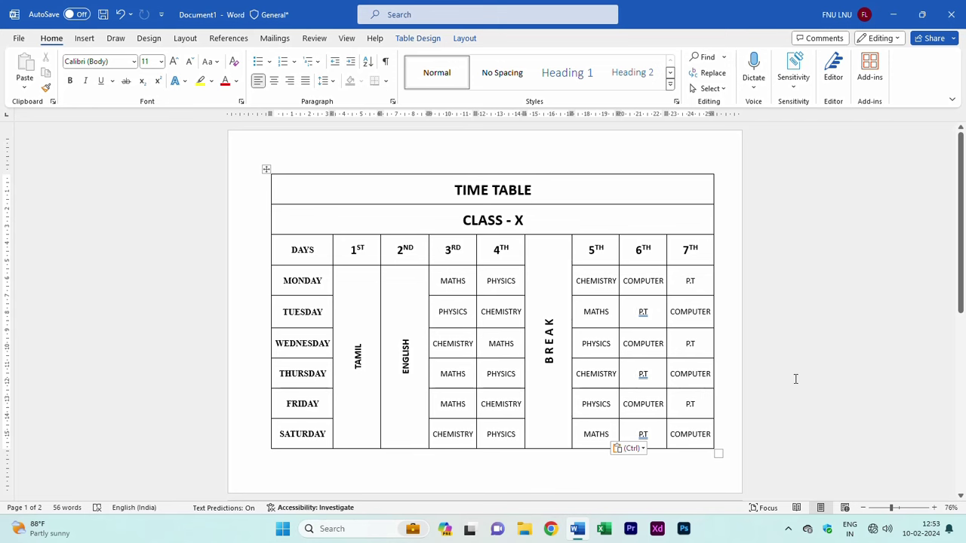
Ignore the grammar flags on Tuesday's, Thursday's and Saturday's P.T entries.
{"action": "left_click", "coordinate": [643, 312]}
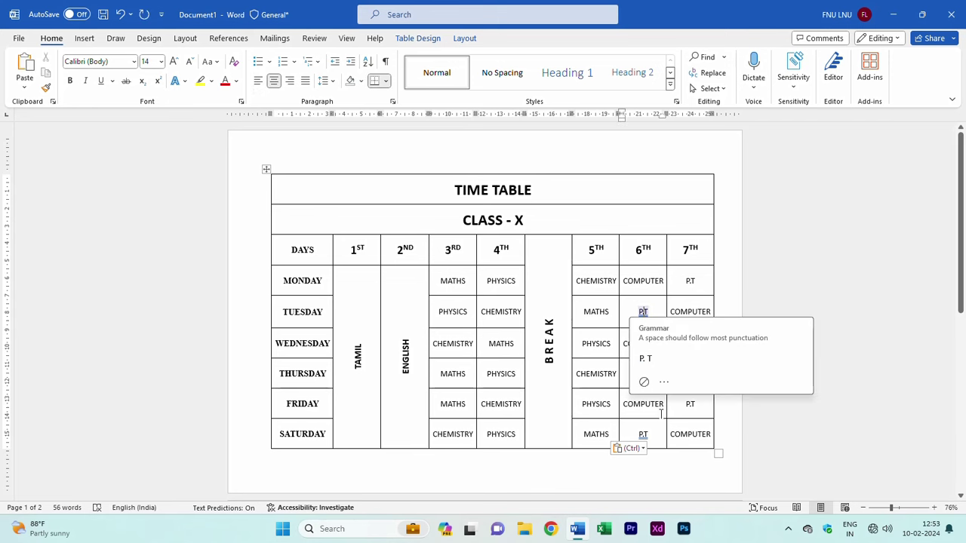
{"action": "left_click", "coordinate": [644, 382]}
{"action": "left_click", "coordinate": [643, 374]}
{"action": "left_click", "coordinate": [643, 440]}
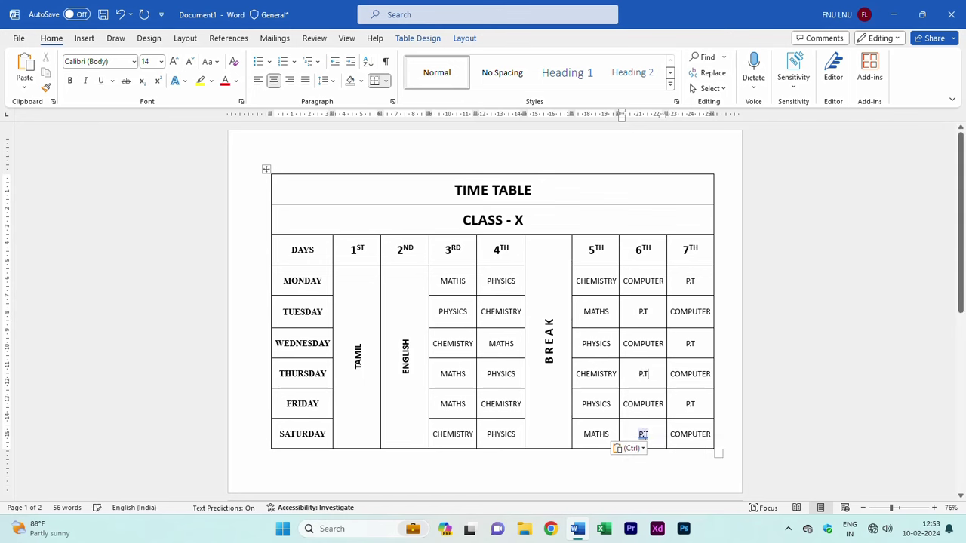
{"action": "left_click", "coordinate": [643, 434]}
{"action": "left_click", "coordinate": [641, 416]}
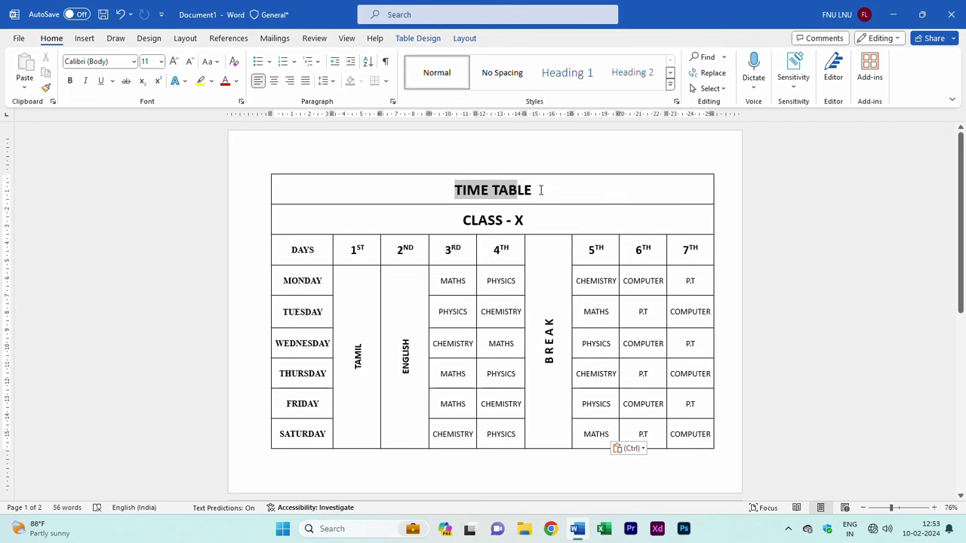
Shade the TIME TABLE title row bright green.
{"action": "left_click_drag", "start_coordinate": [452, 189], "coordinate": [542, 190]}
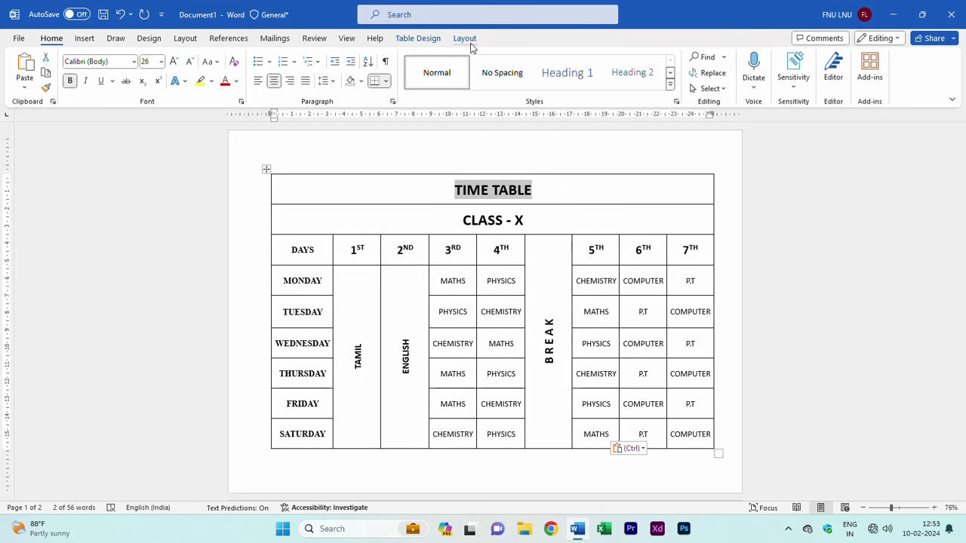
{"action": "left_click", "coordinate": [416, 39]}
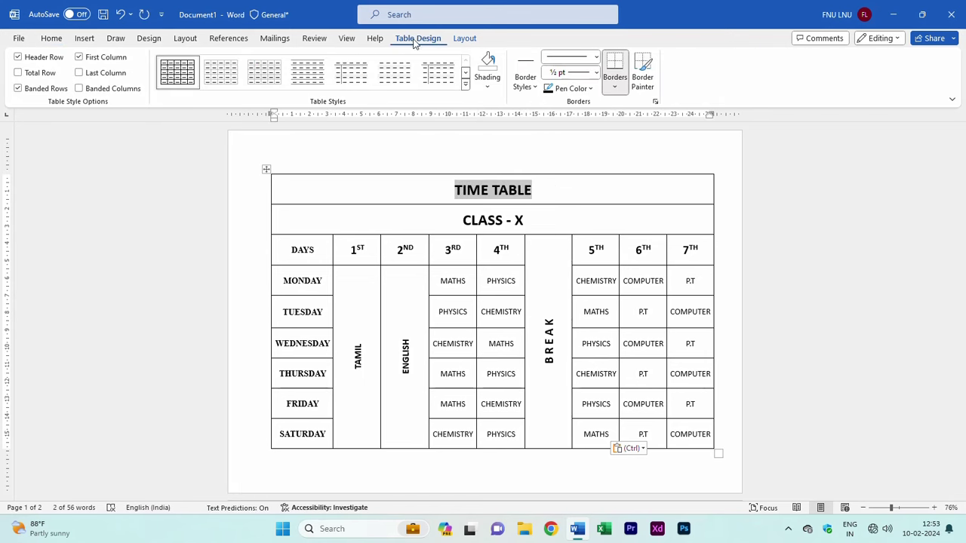
{"action": "left_click", "coordinate": [487, 89]}
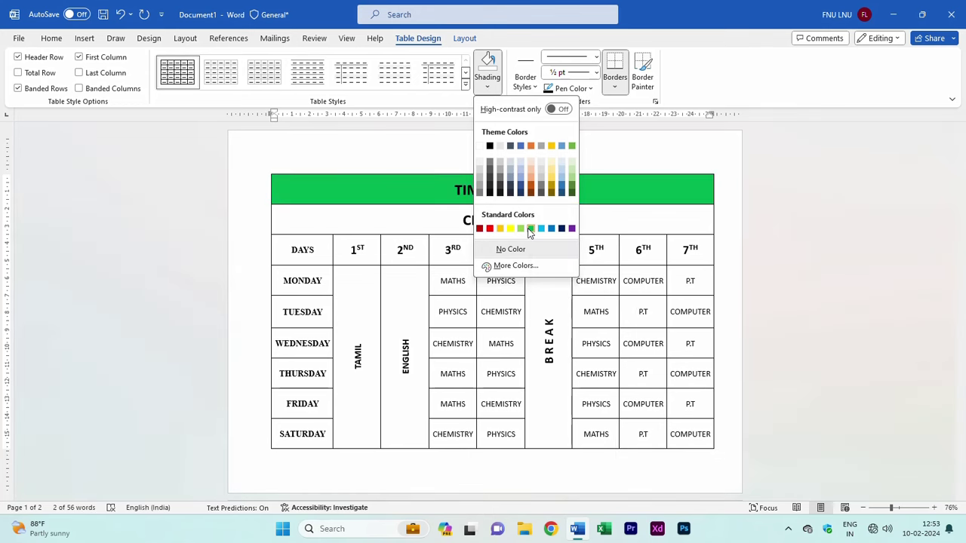
{"action": "left_click", "coordinate": [530, 229]}
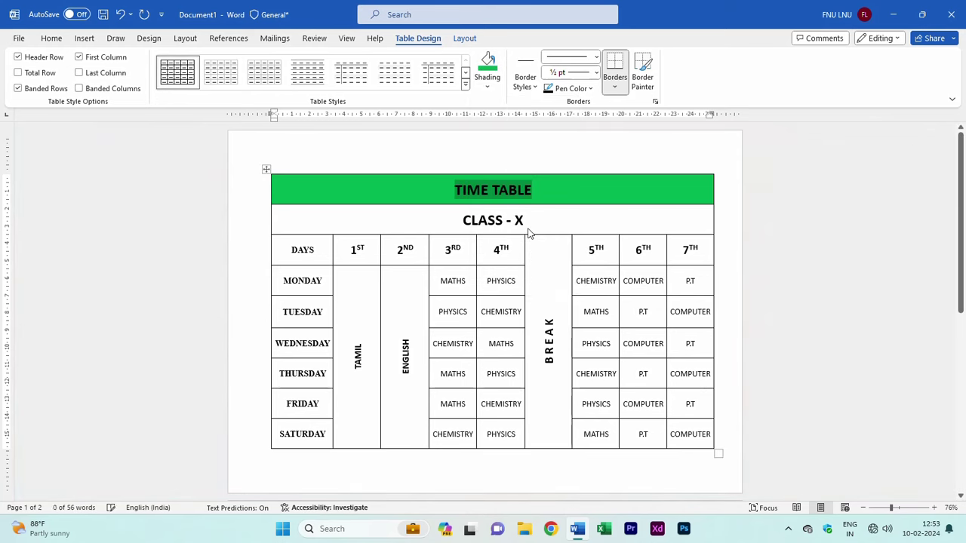
{"action": "left_click", "coordinate": [541, 224]}
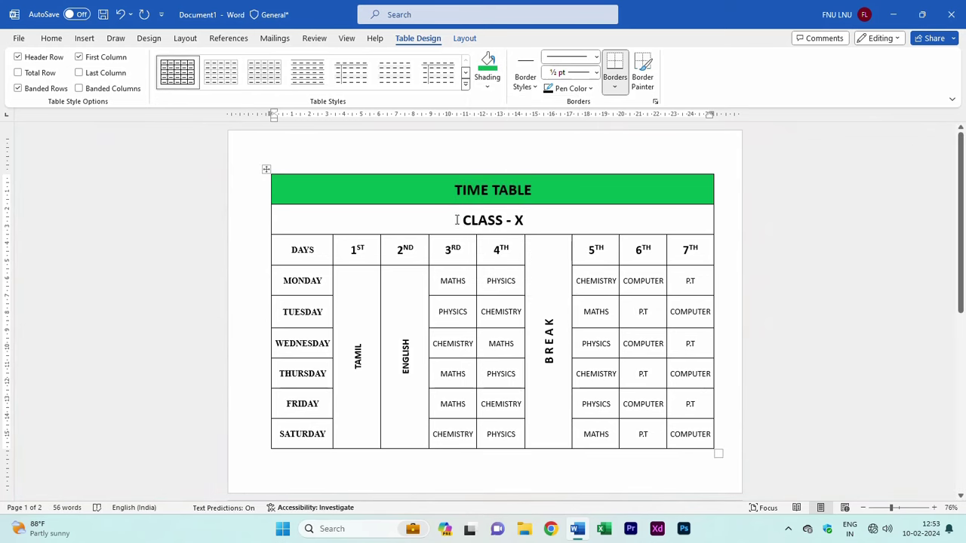
Shade the CLASS - X row light green.
{"action": "left_click_drag", "start_coordinate": [458, 219], "coordinate": [540, 218]}
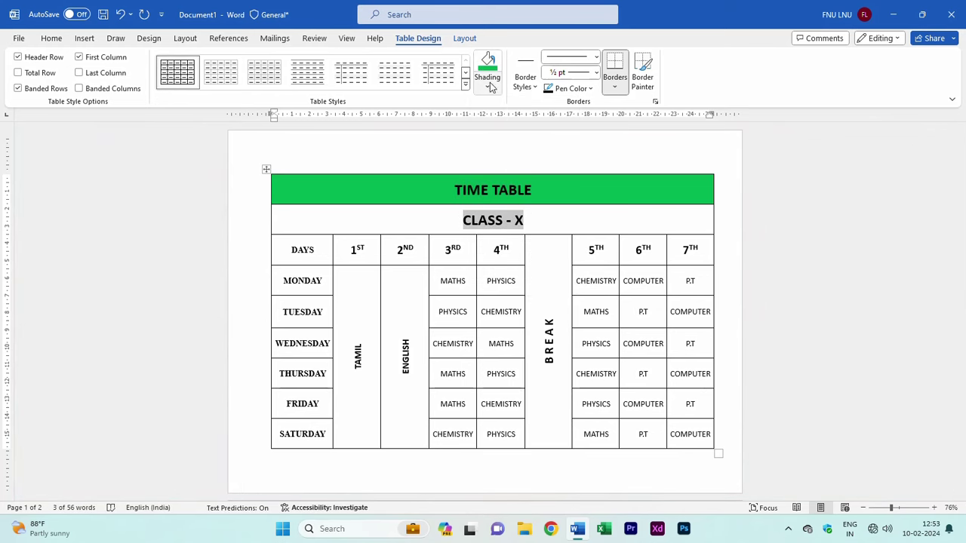
{"action": "left_click", "coordinate": [487, 83]}
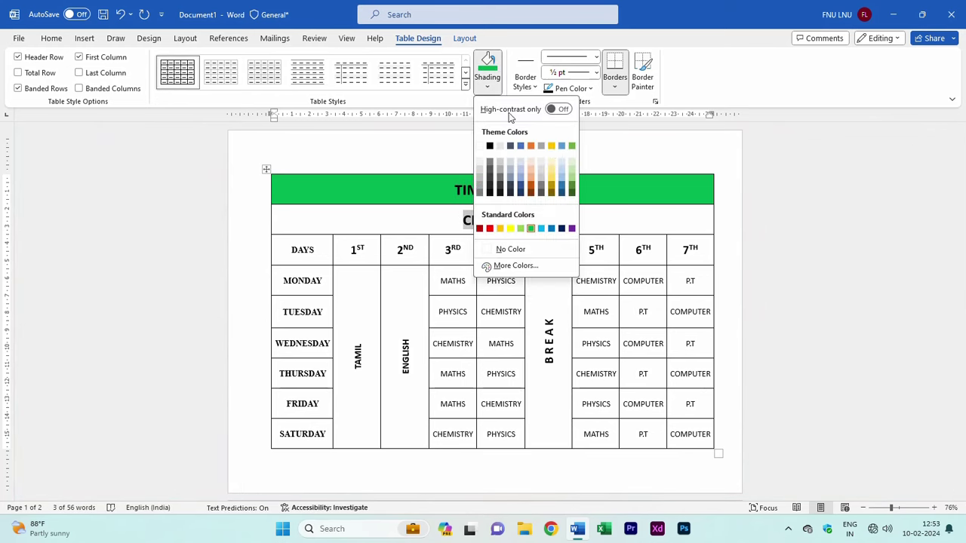
{"action": "left_click", "coordinate": [574, 175]}
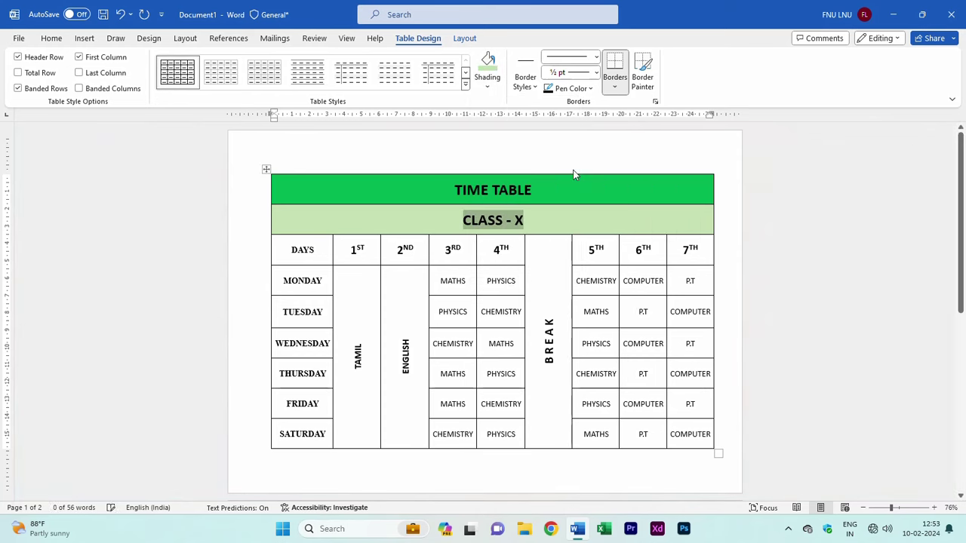
{"action": "left_click", "coordinate": [636, 315]}
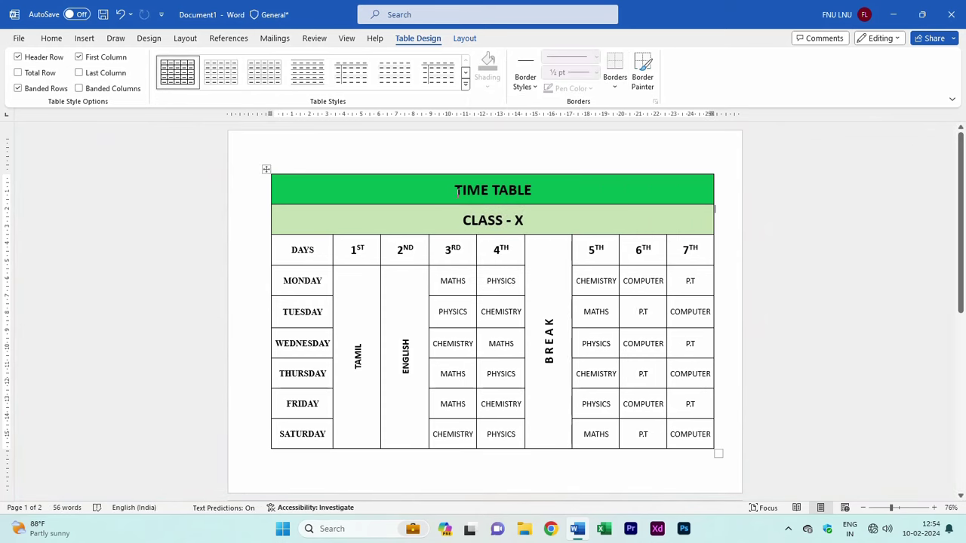
Shade the MONDAY–SATURDAY day cells light green, leaving the TIME TABLE title unchanged.
{"action": "triple_click", "coordinate": [492, 189]}
{"action": "left_click", "coordinate": [487, 86]}
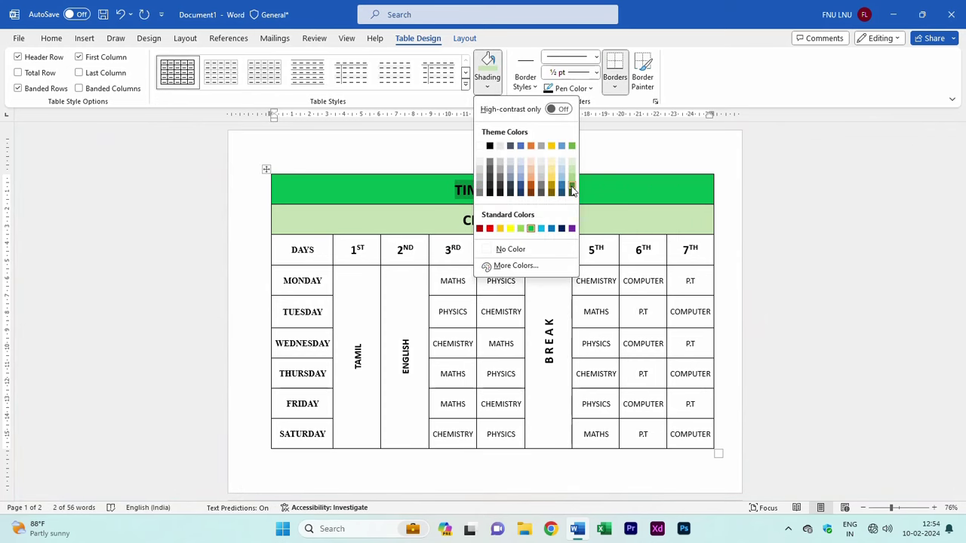
{"action": "left_click", "coordinate": [785, 172]}
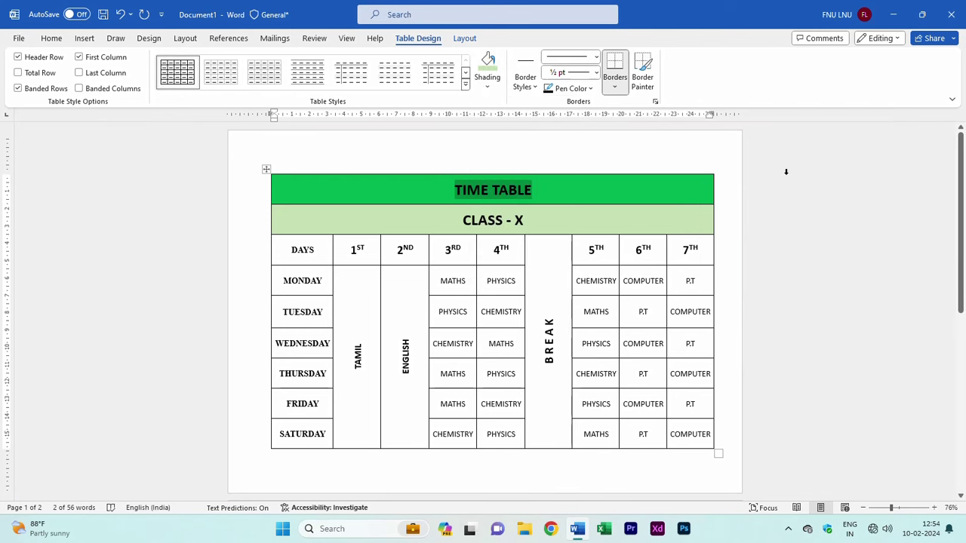
{"action": "left_click", "coordinate": [759, 231]}
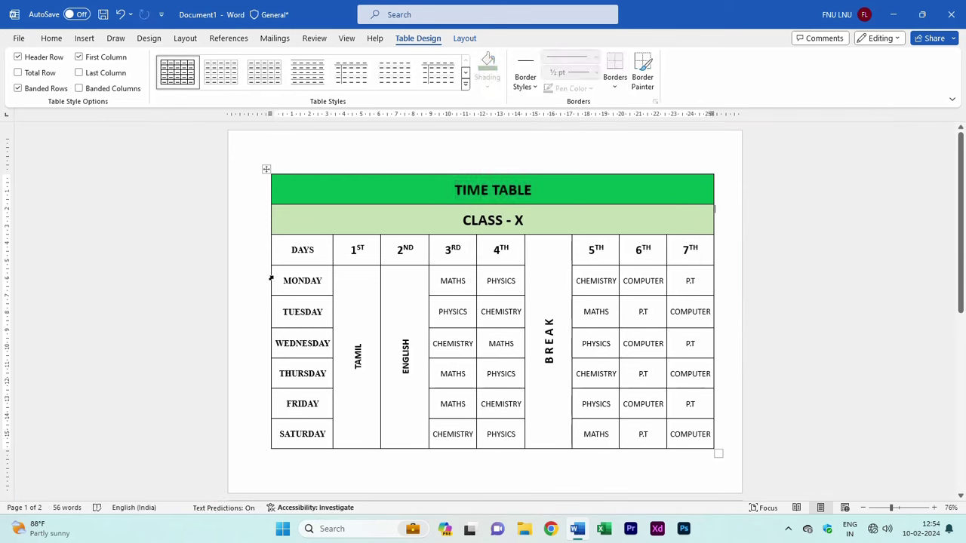
{"action": "left_click_drag", "start_coordinate": [278, 279], "coordinate": [323, 435]}
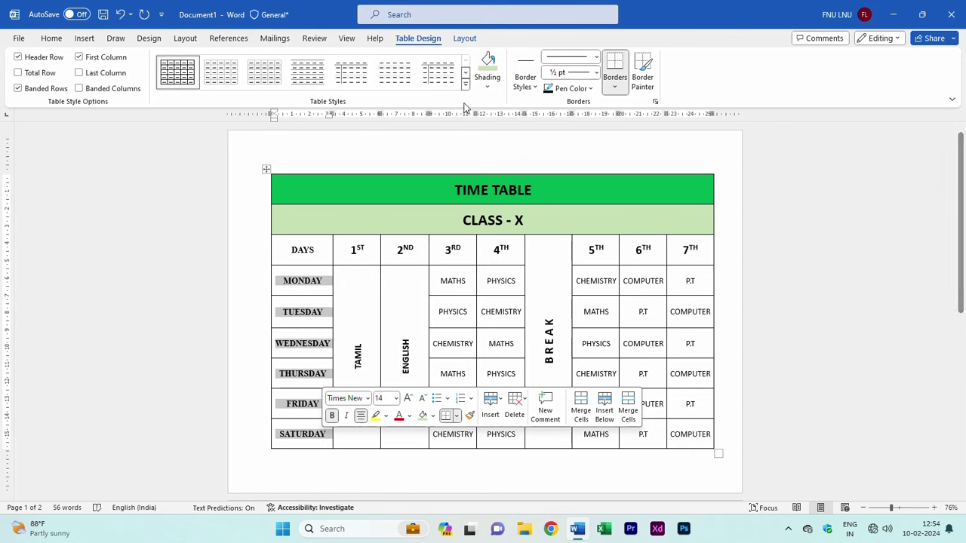
{"action": "left_click", "coordinate": [486, 88]}
{"action": "left_click", "coordinate": [573, 167]}
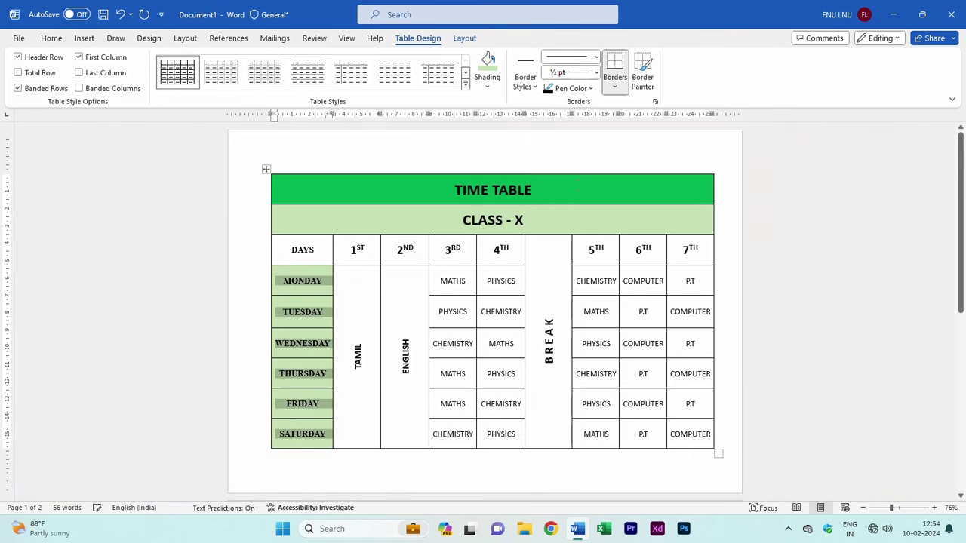
{"action": "left_click", "coordinate": [799, 268]}
Shade the 1ST–4TH and 5TH–7TH period header cells light green.
{"action": "left_click_drag", "start_coordinate": [347, 241], "coordinate": [518, 255]}
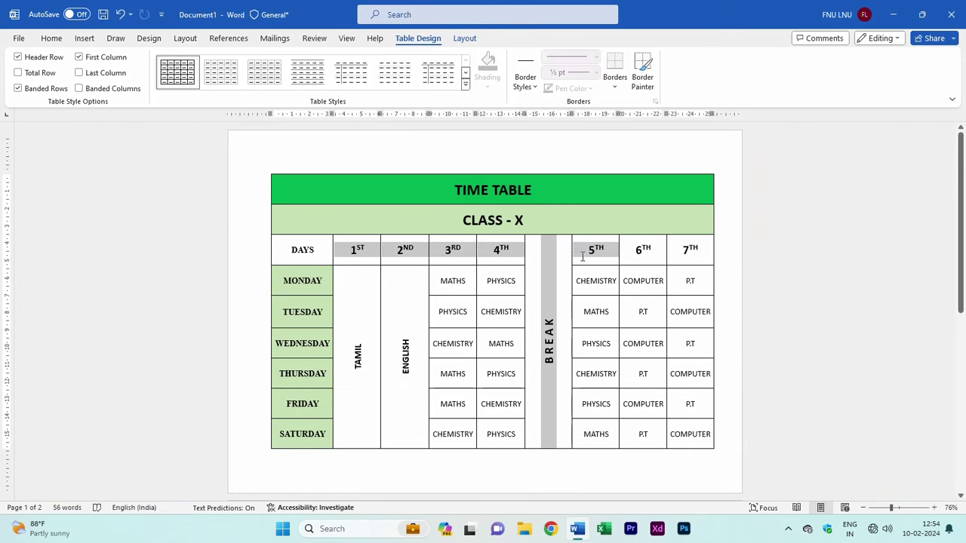
{"action": "left_click", "coordinate": [487, 89]}
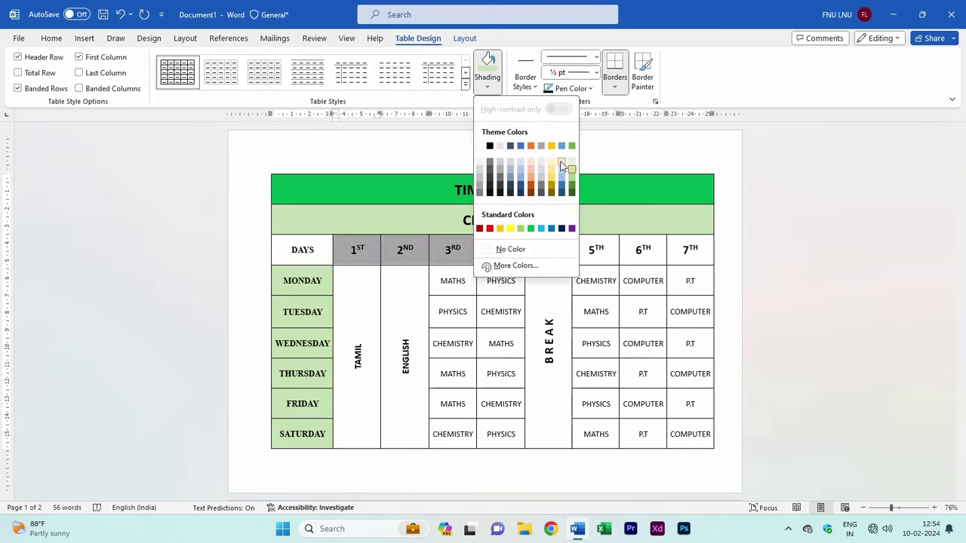
{"action": "left_click", "coordinate": [572, 172]}
{"action": "left_click", "coordinate": [652, 263]}
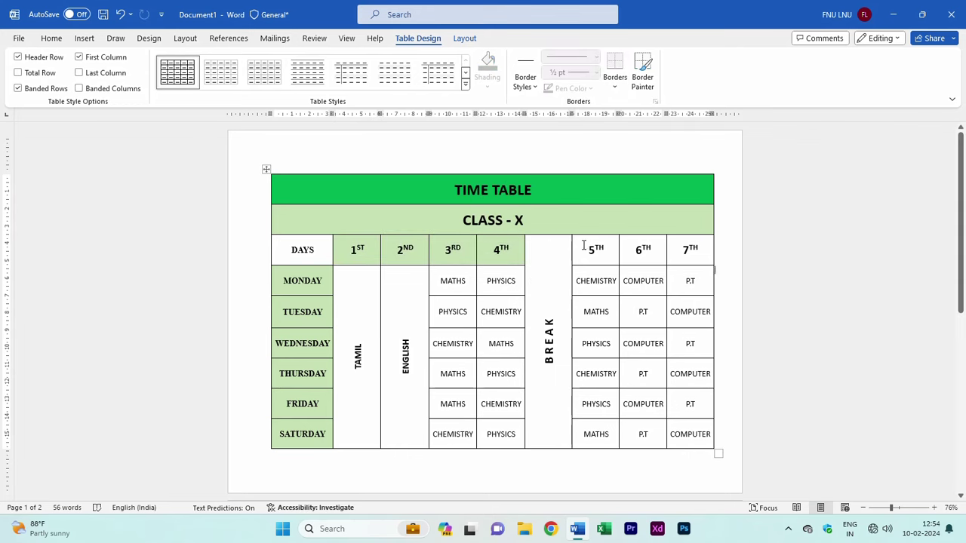
{"action": "left_click_drag", "start_coordinate": [584, 246], "coordinate": [699, 253]}
{"action": "left_click", "coordinate": [488, 87]}
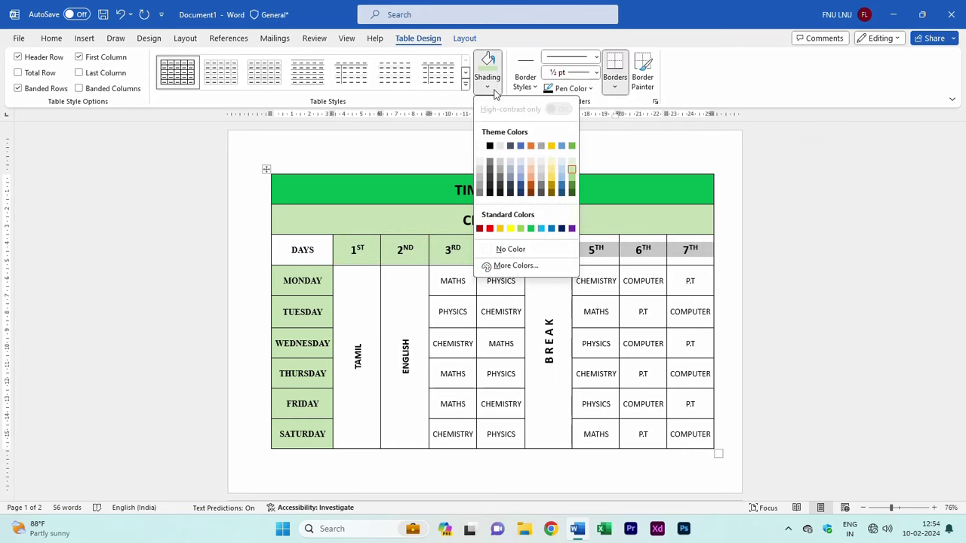
{"action": "left_click", "coordinate": [572, 171]}
{"action": "left_click", "coordinate": [795, 277]}
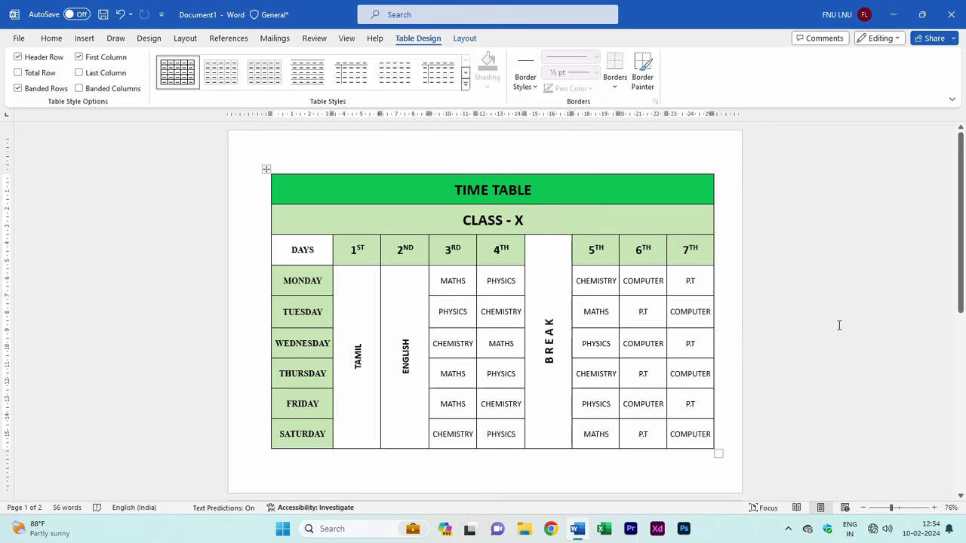